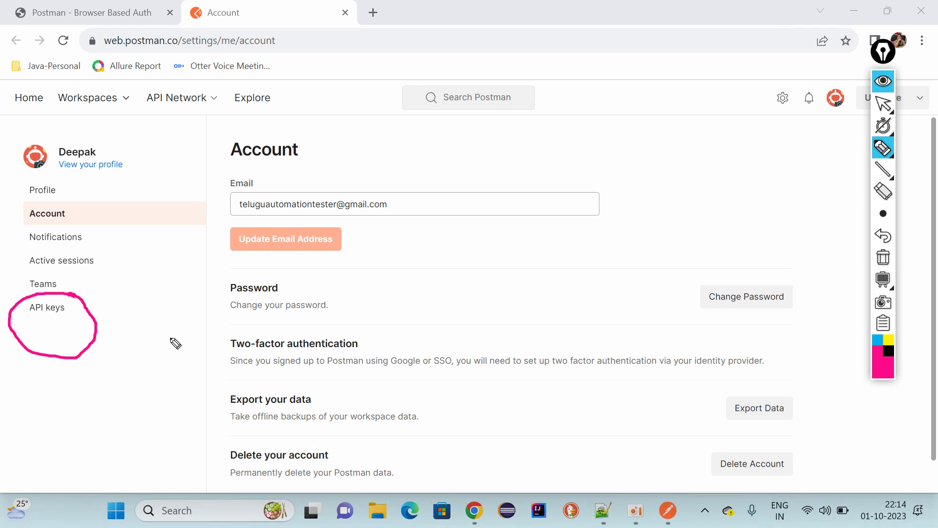
Clear the pen annotation from the account page and open the API keys settings
left_click(889, 260)
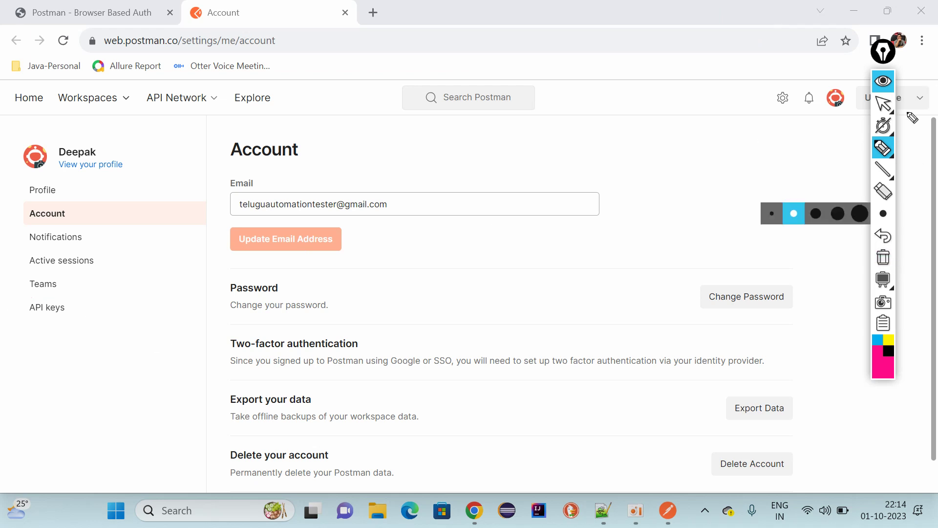
left_click(883, 80)
left_click(61, 318)
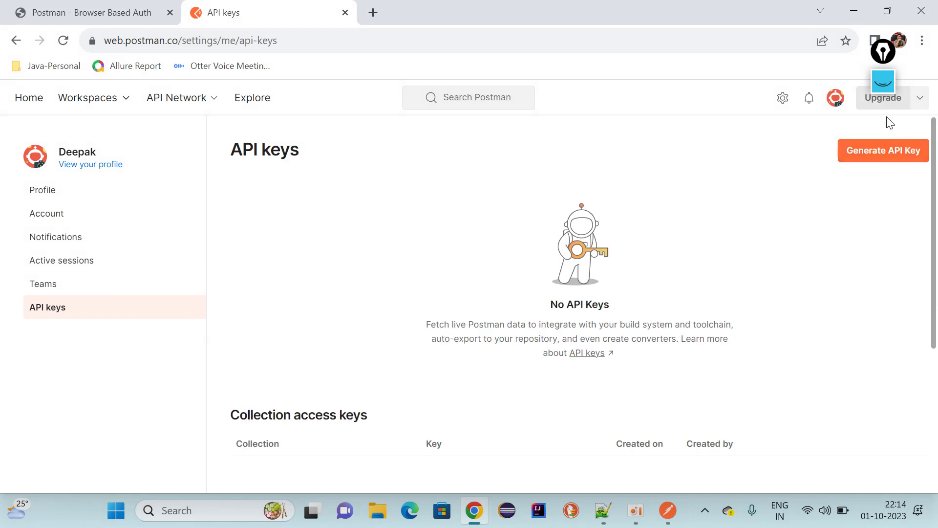
Circle the Generate API Key option with the pink pen and erase the annotation
left_click(883, 81)
left_click_drag(883, 52, 720, 90)
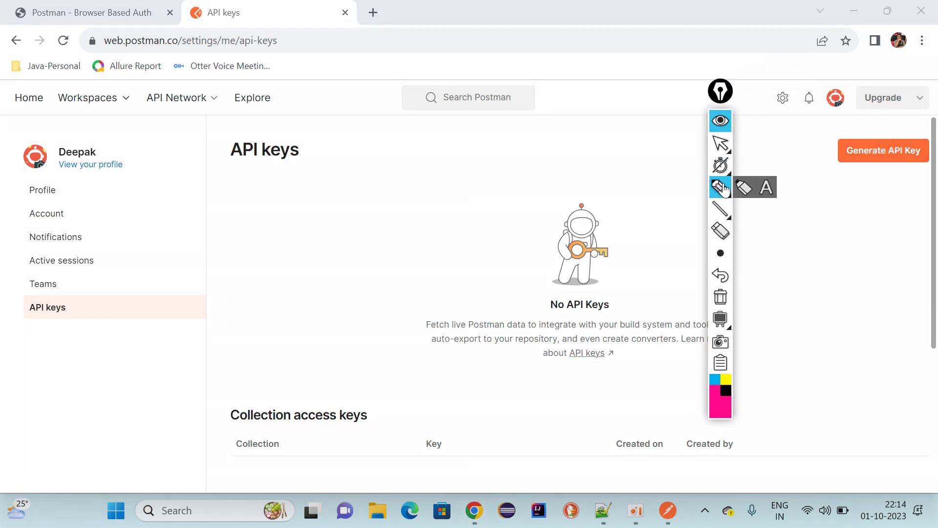
mouse_move(846, 128)
left_mouse_down()
mouse_move(835, 177)
mouse_move(931, 139)
mouse_move(839, 139)
left_mouse_up()
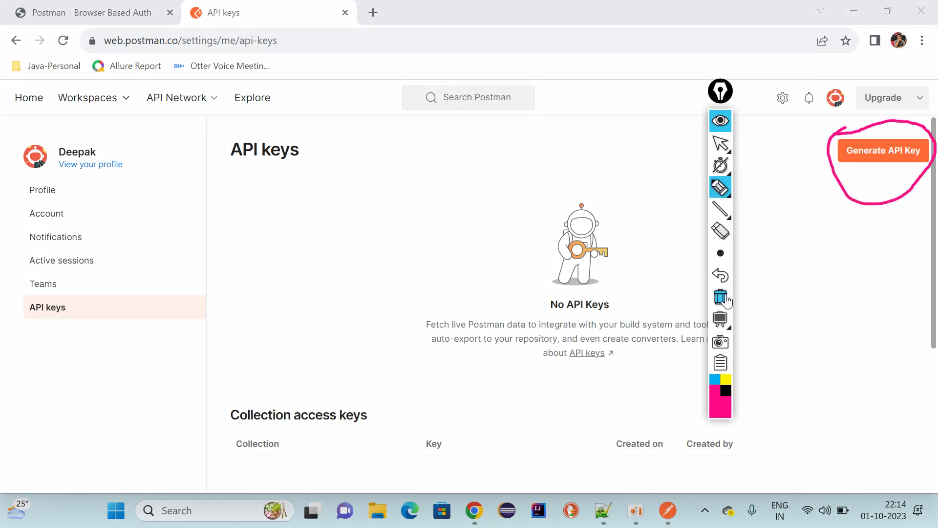
left_click(728, 302)
left_click(720, 117)
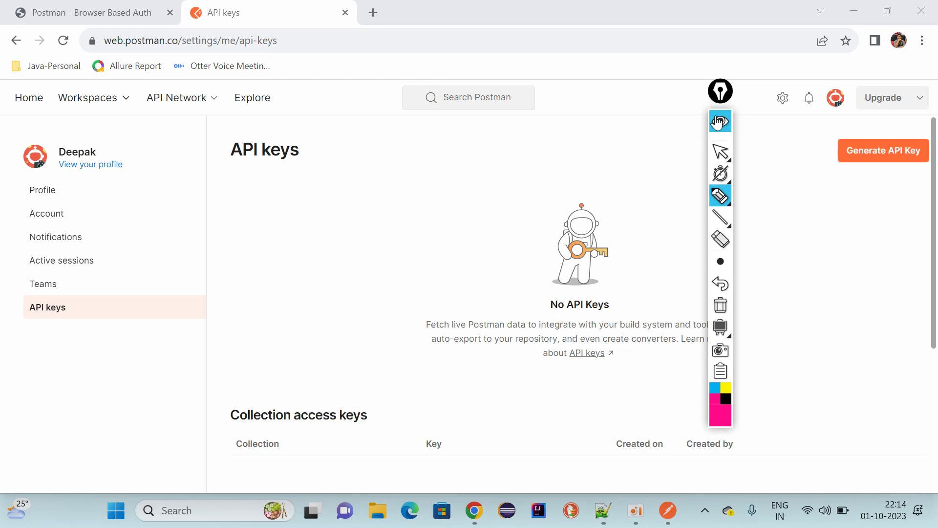
Generate an API key named Key and copy it to the clipboard
left_click(876, 154)
left_click(525, 295)
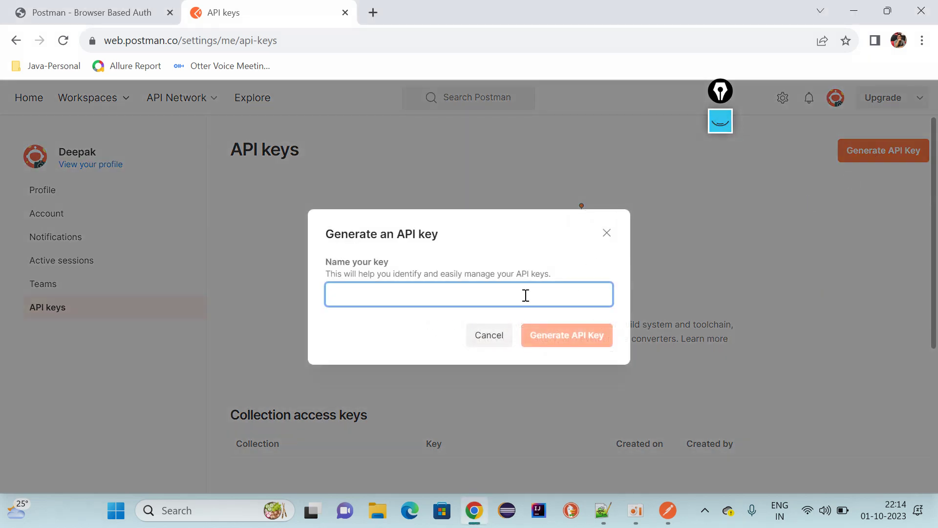
type("Key")
left_click(547, 335)
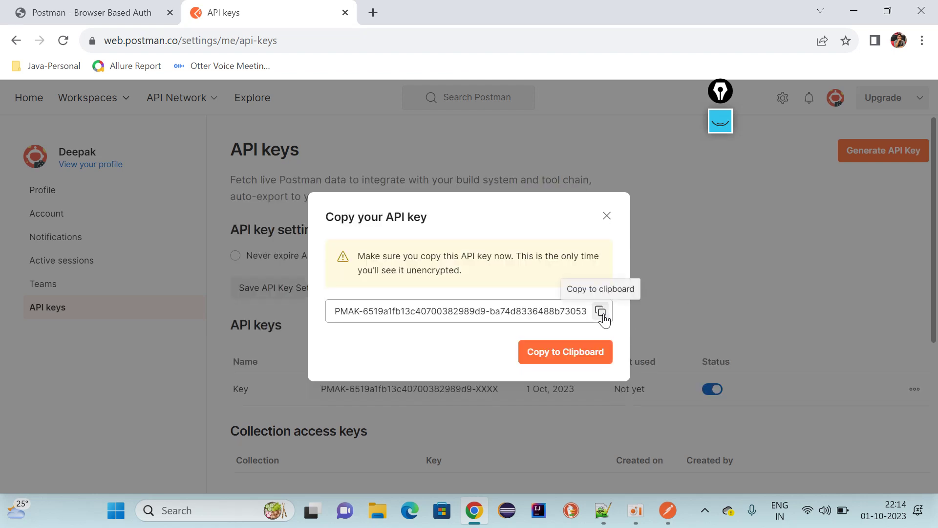
left_click(601, 313)
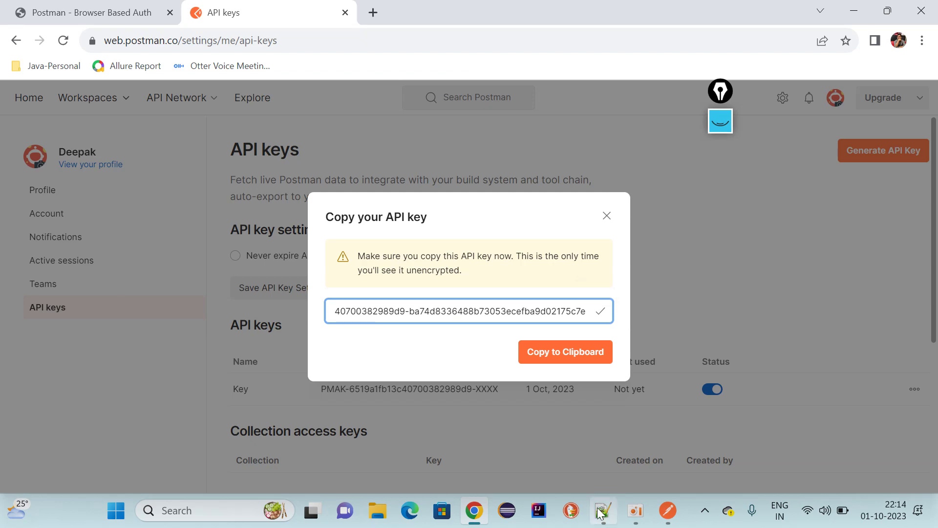
Switch to Notepad++ and paste the copied API key a few lines below the payload in Postman-API.txt
mouse_move(603, 513)
left_click(597, 464)
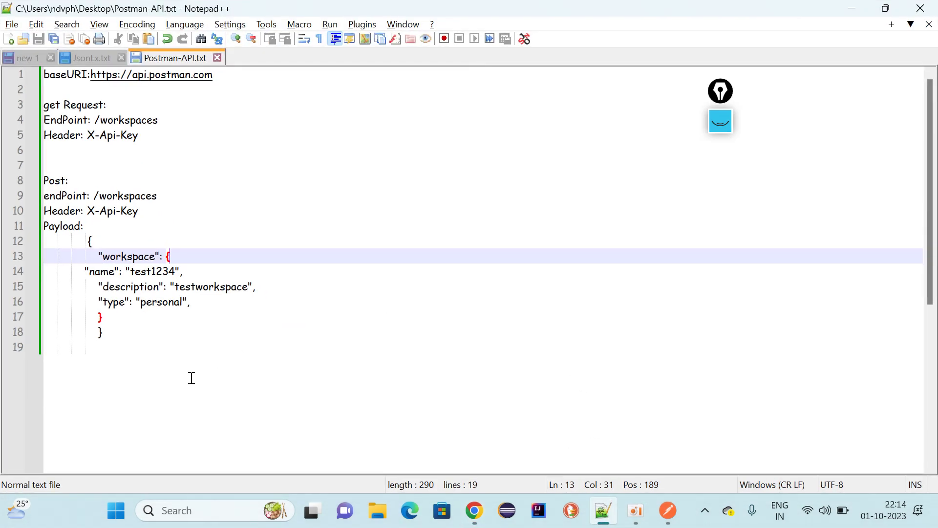
left_click(91, 395)
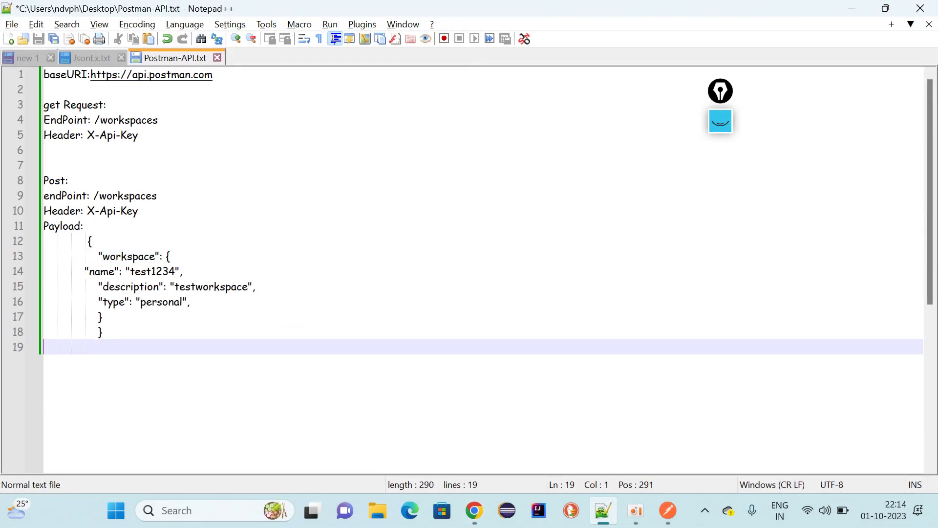
key("Return")
key("Return")
key("Return")
key("ctrl+v")
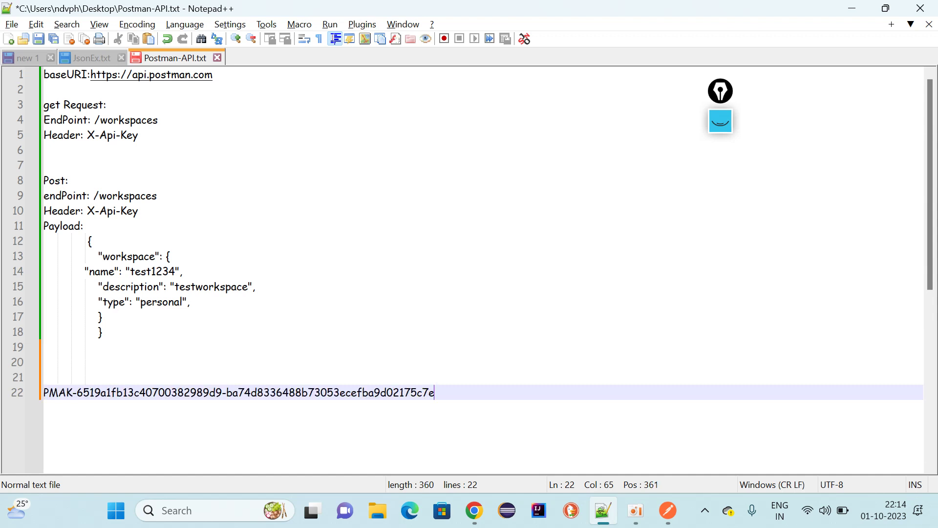
left_click_drag(435, 393, 43, 392)
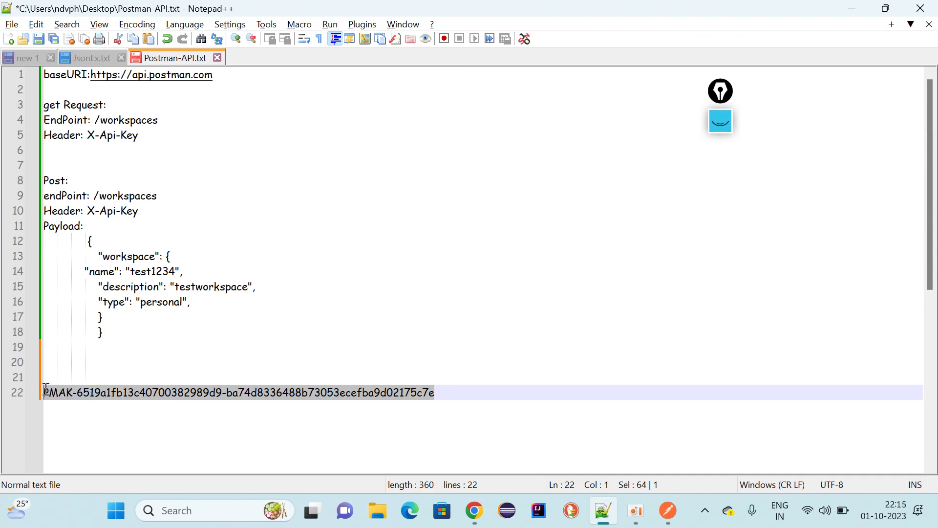
left_click(444, 397)
Dismiss the API key dialog in the browser and close the browser to return to the Postman desktop app
left_click(855, 5)
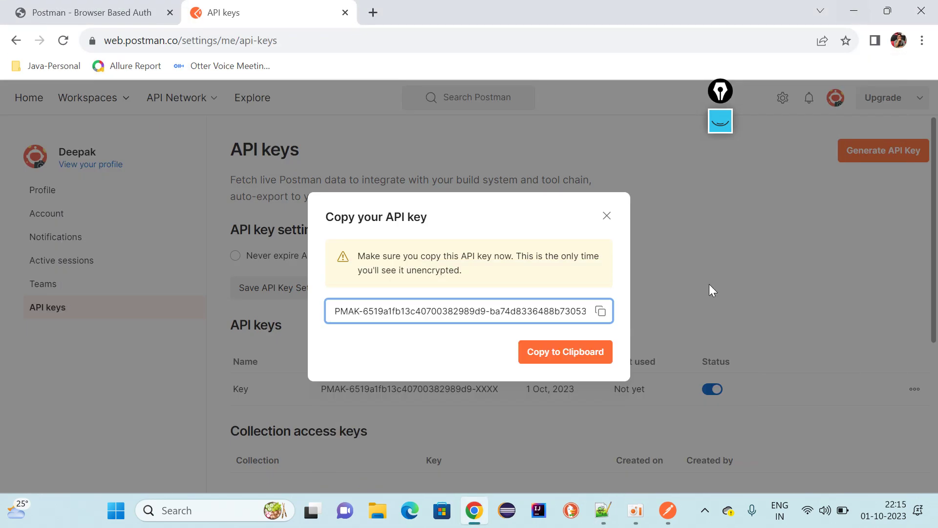
left_click(607, 216)
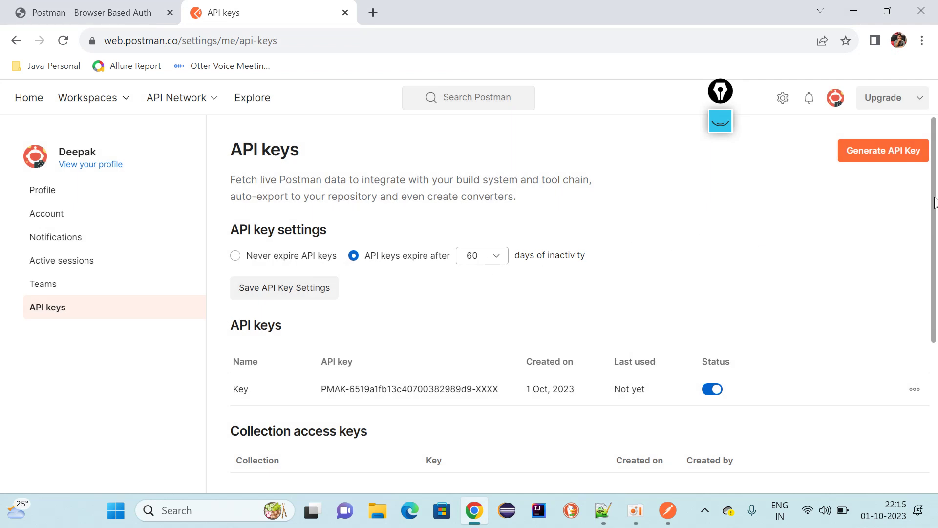
scroll(935, 202, "down", 4)
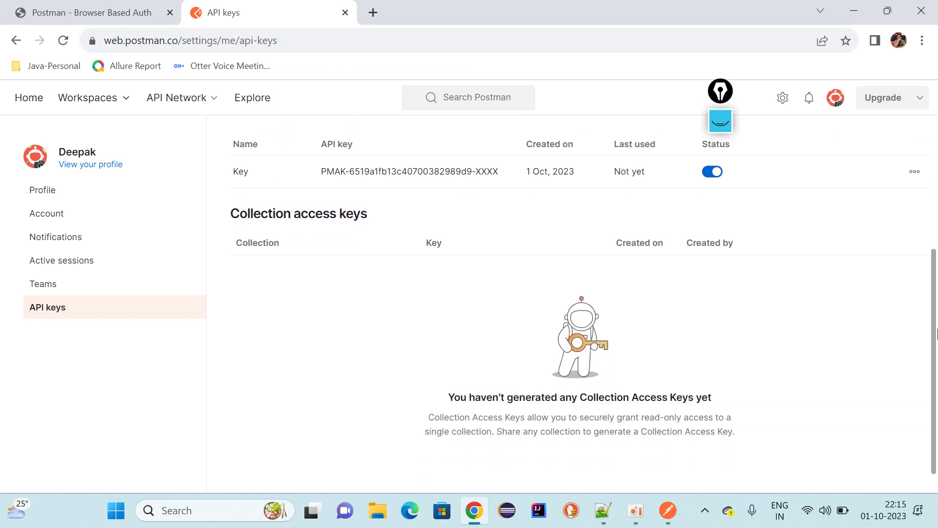
scroll(936, 161, "up", 4)
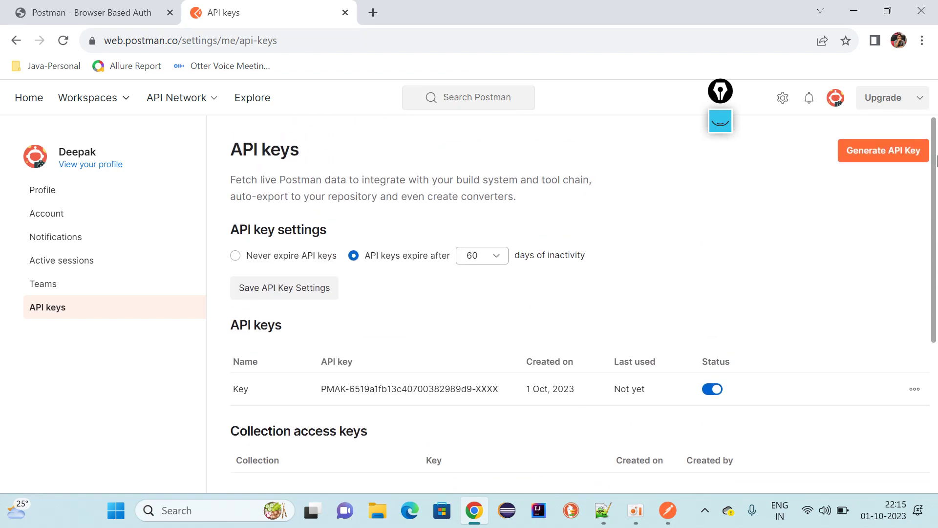
left_click(345, 13)
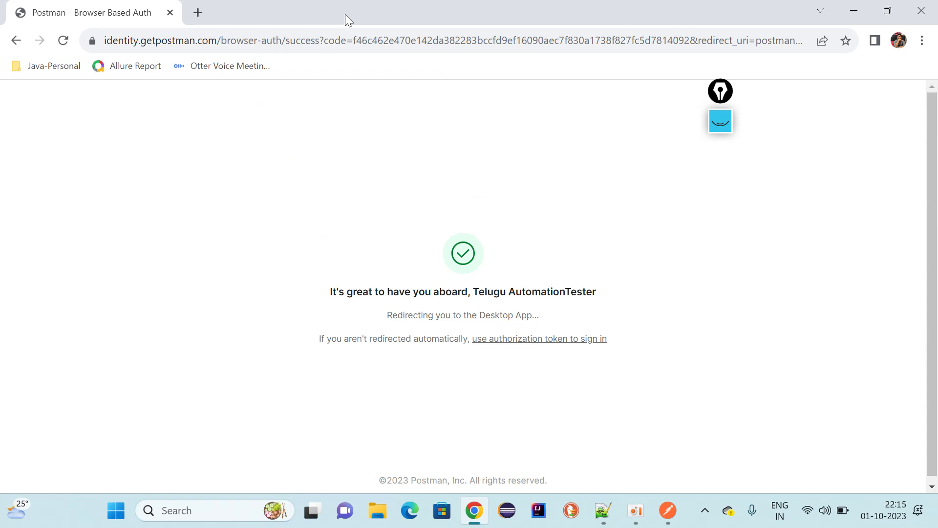
left_click(934, 5)
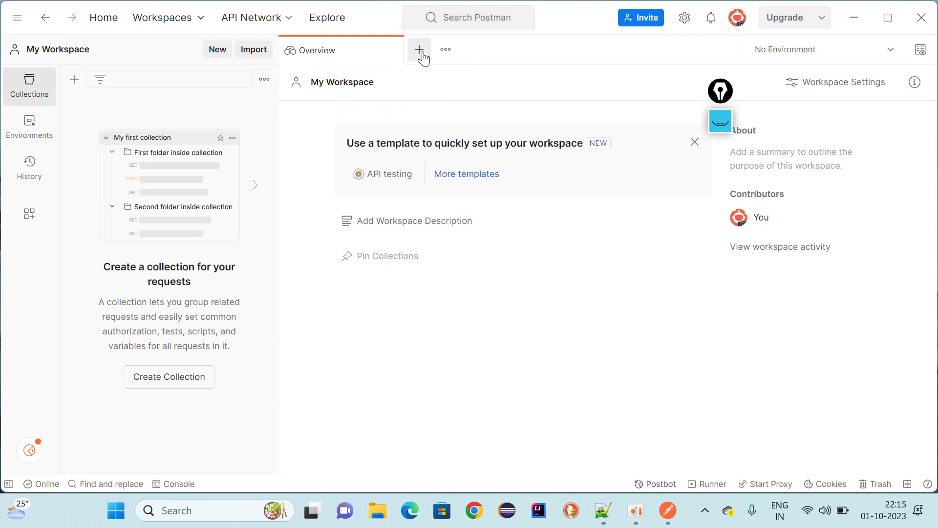
Open a new untitled HTTP request in My Workspace
left_click(446, 50)
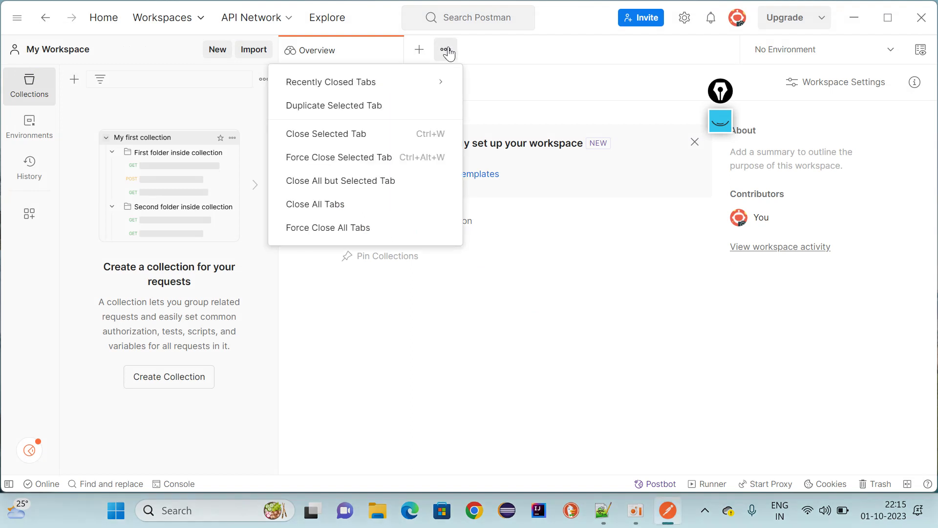
left_click(527, 282)
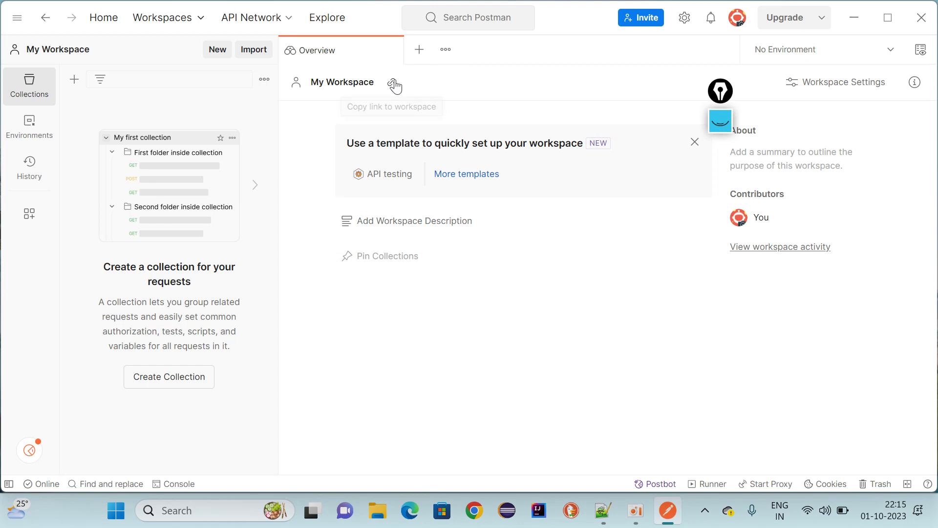
left_click(419, 53)
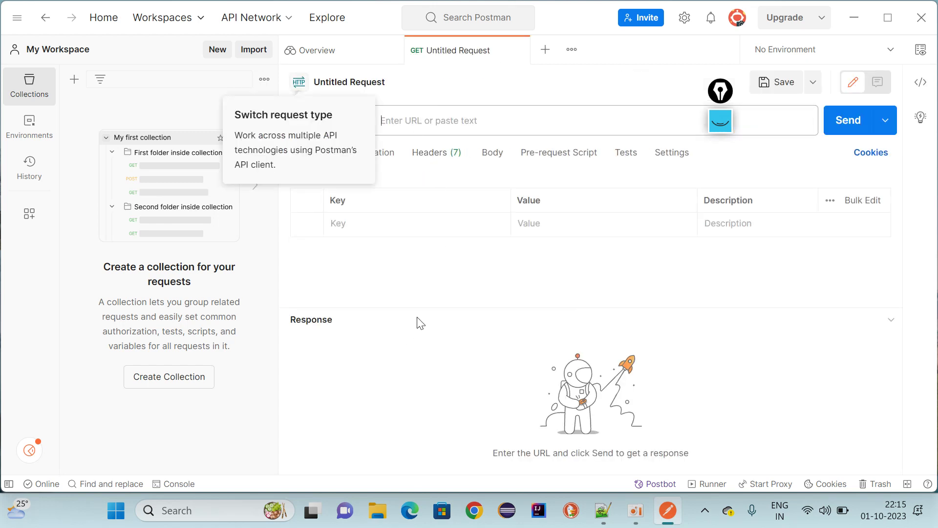
Search the workspaces for TestWorkspace and start a new workspace from the blank template
left_click(203, 24)
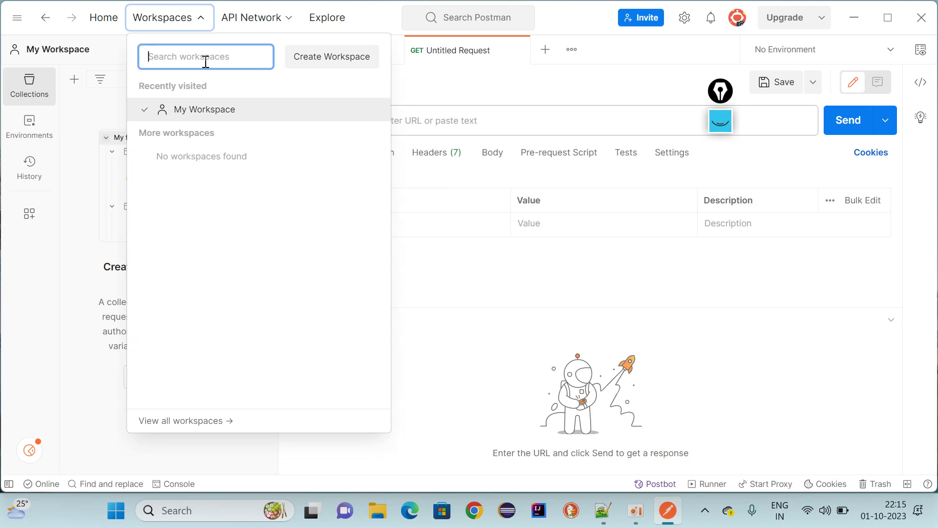
type("Test")
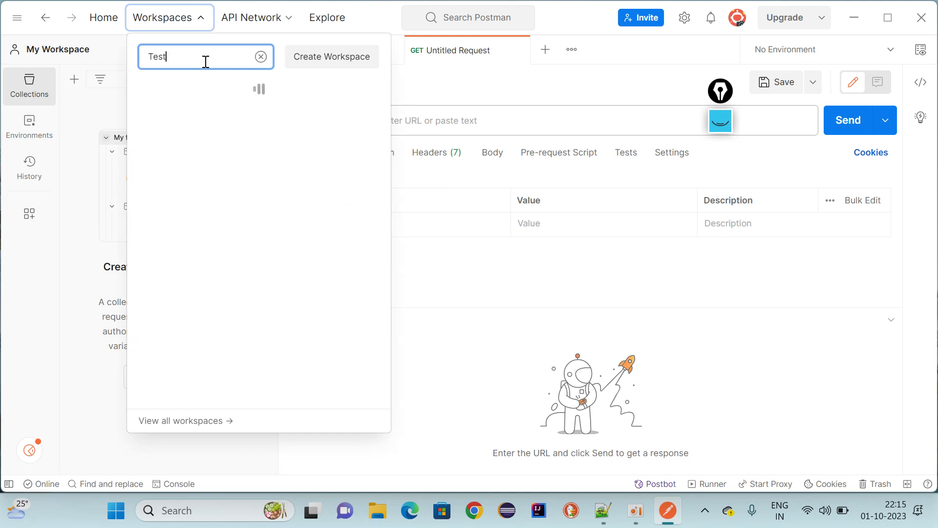
type("Workspace")
left_click(323, 65)
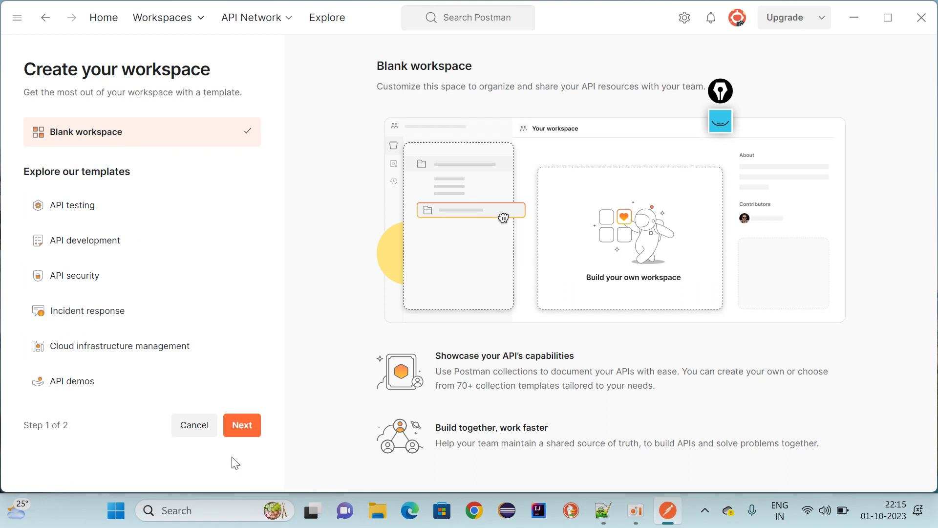
left_click(250, 430)
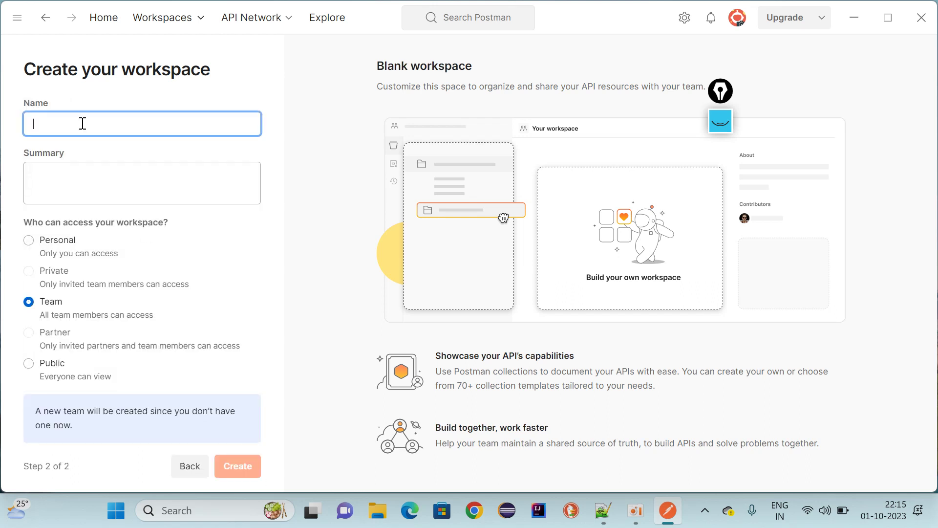
Create the workspace as TestWorkspace with Personal access and the summary "This is Test Workspace"
type("TestWorkspace")
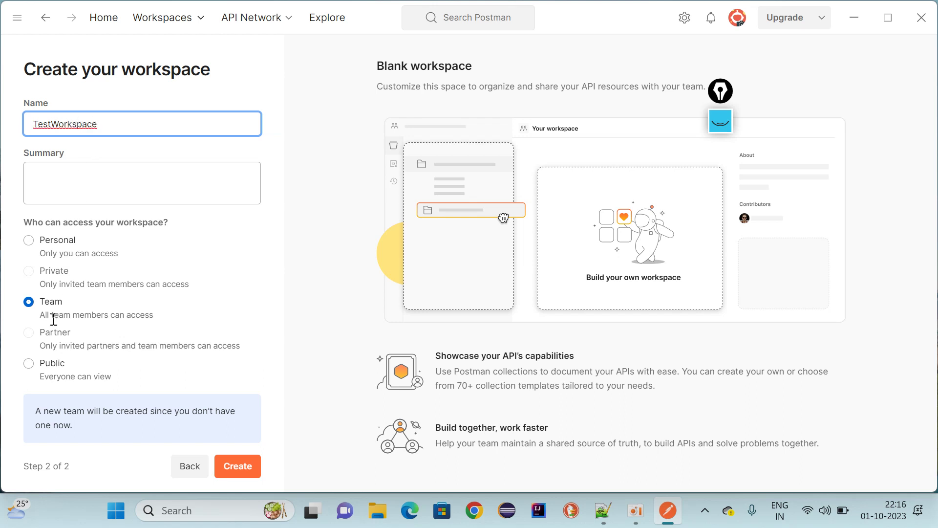
left_click(31, 246)
left_click(30, 242)
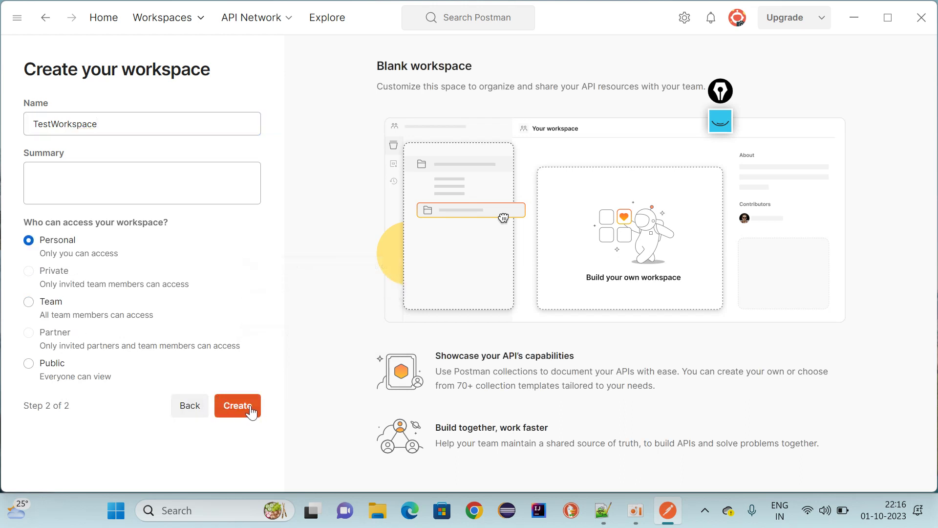
left_click(64, 180)
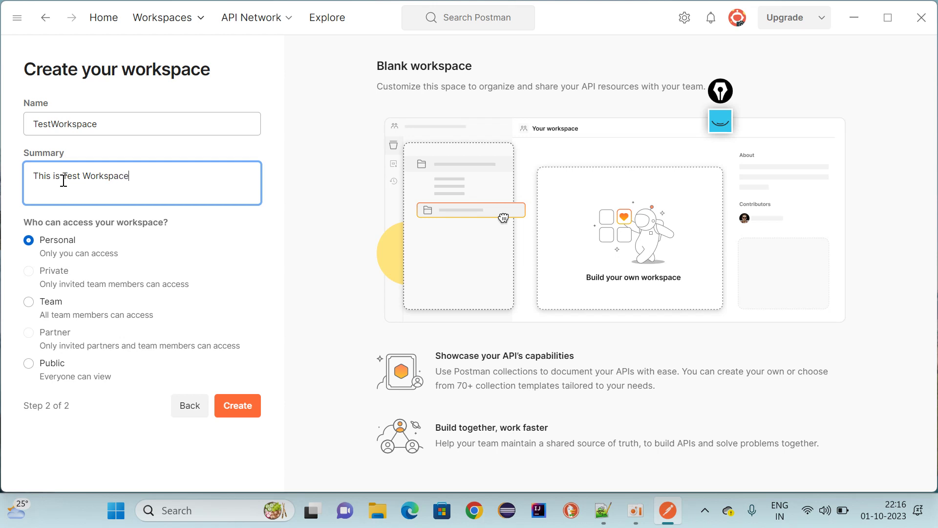
left_click(238, 406)
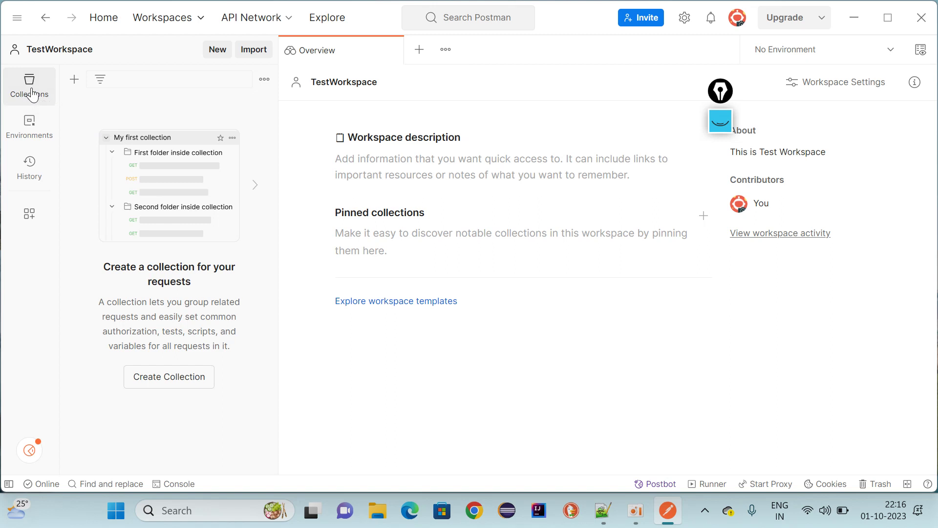
Add a blank collection named PostManAPI to TestWorkspace
left_click(9, 97)
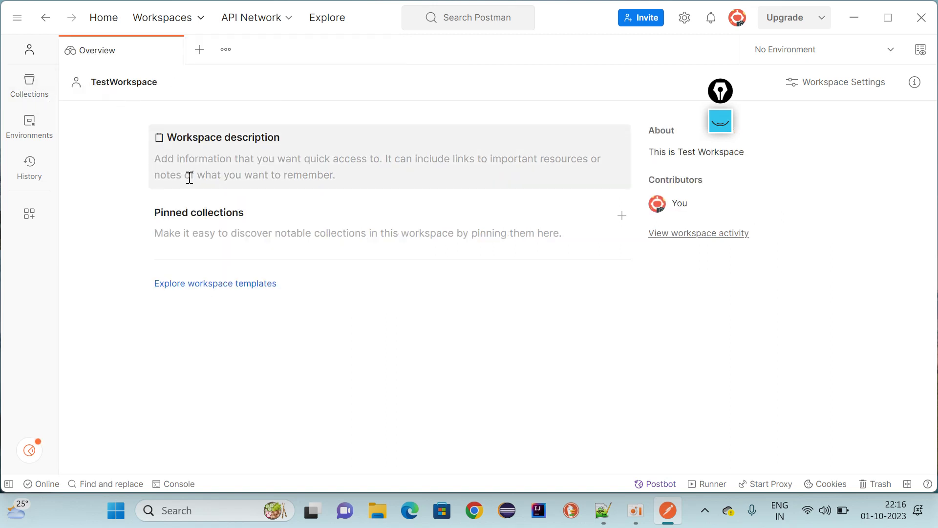
left_click(33, 87)
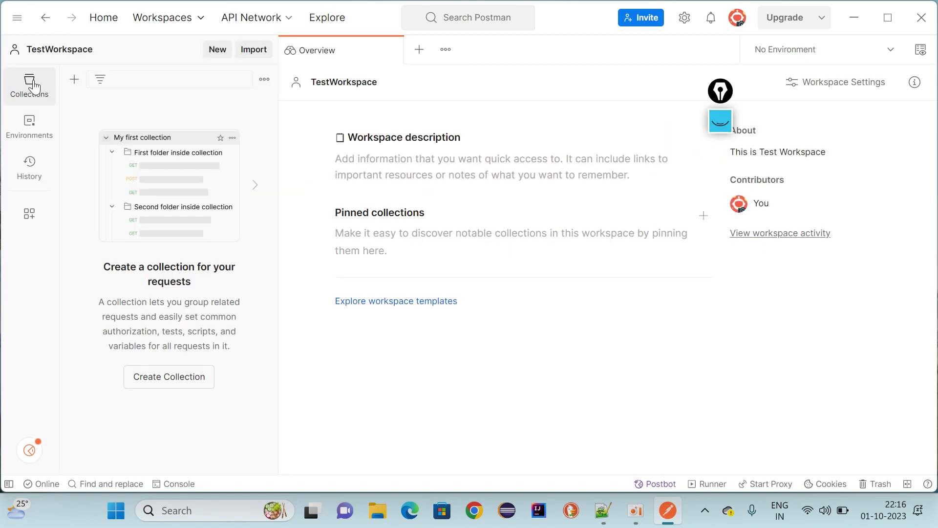
left_click(76, 81)
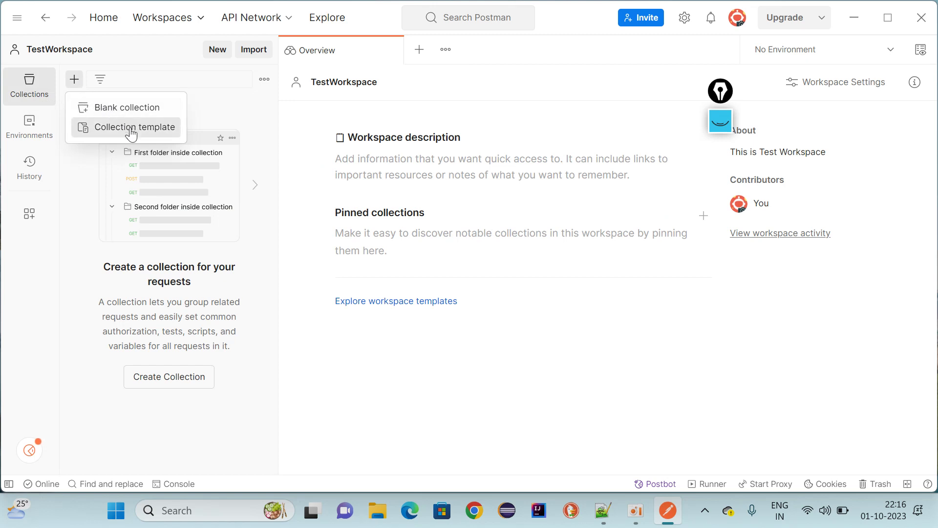
left_click(116, 107)
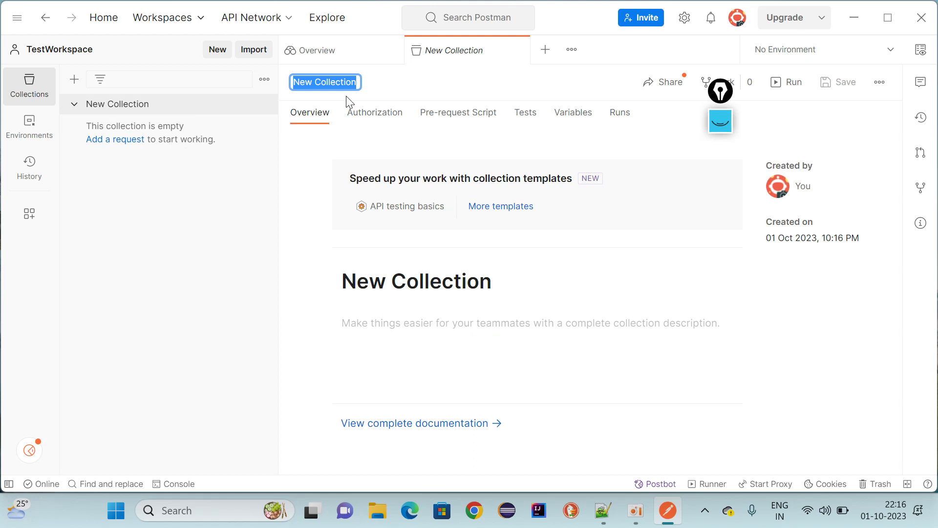
type("PostManAPI")
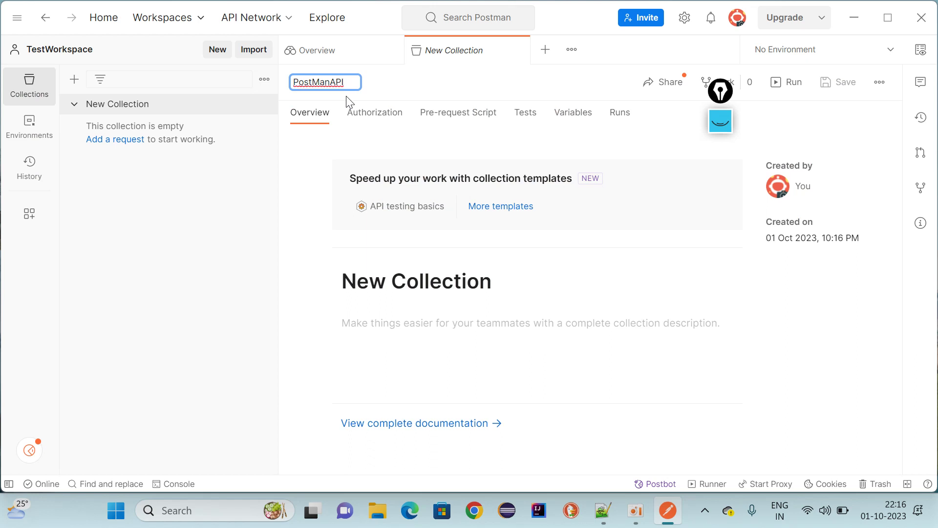
left_click(179, 215)
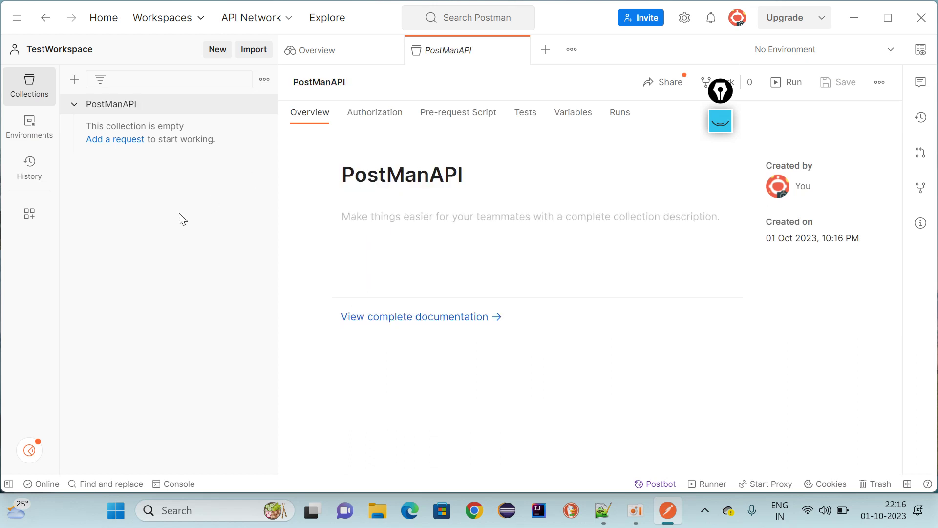
Add a request to the empty PostManAPI collection and name it RetrieveAllWorkspaces
left_click(121, 141)
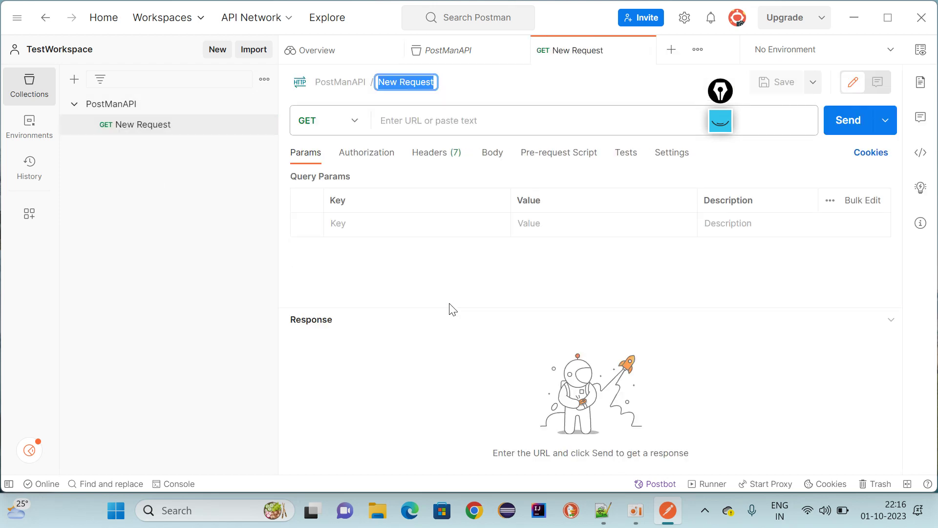
left_click(462, 119)
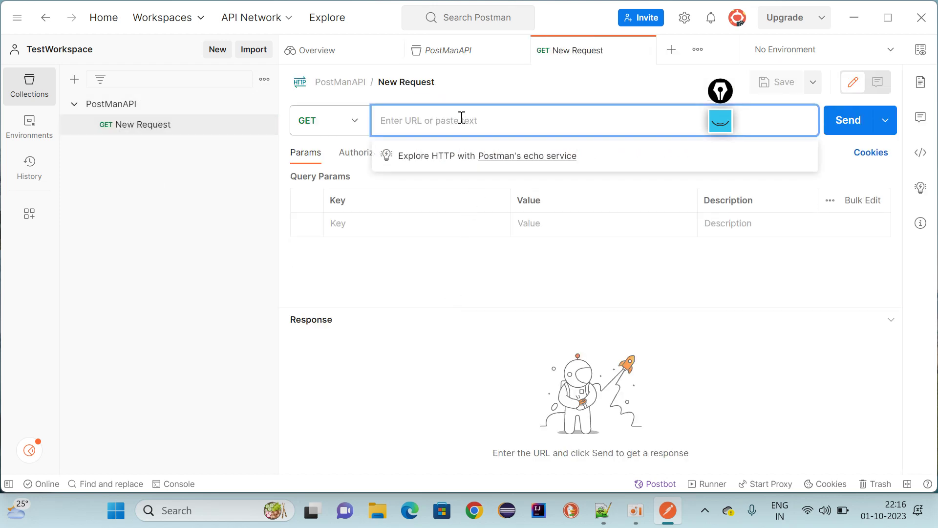
left_click(433, 82)
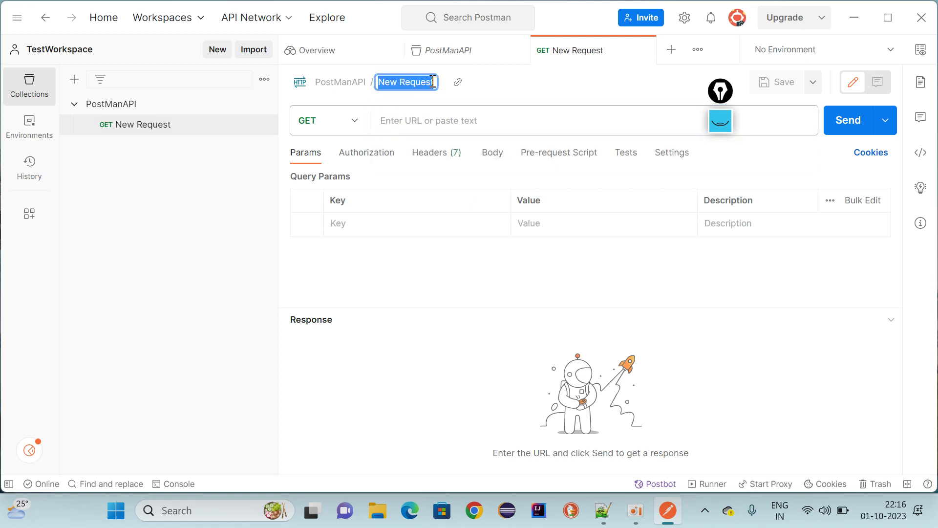
type("Retri")
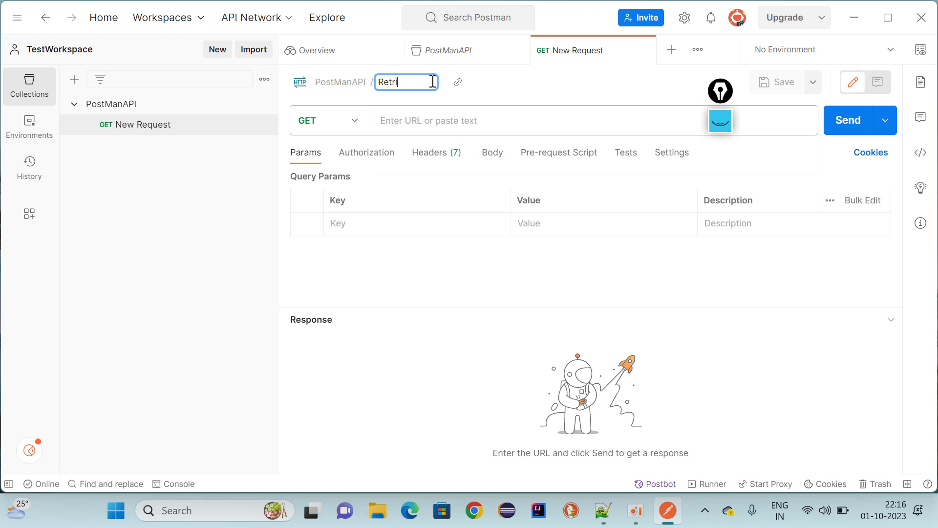
type("eveAllWor")
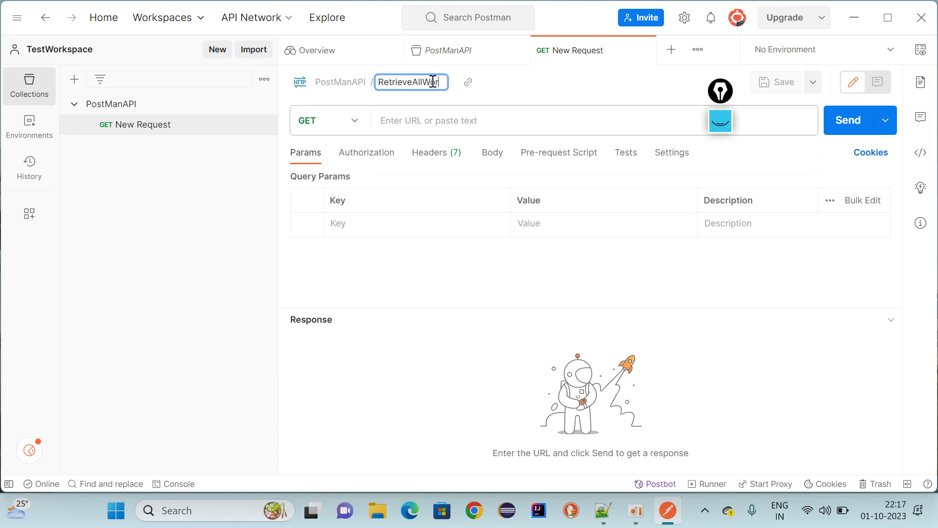
type("kspaces")
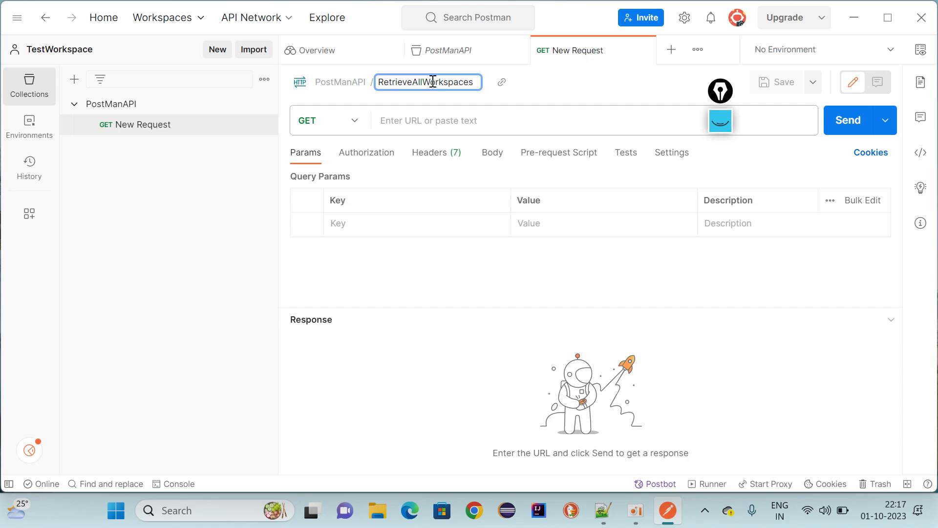
left_click(605, 513)
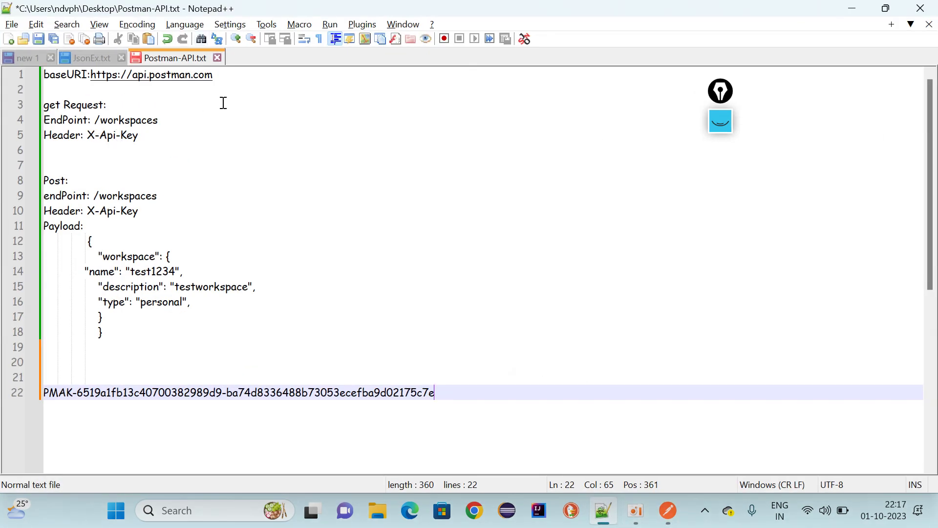
left_click_drag(219, 77, 91, 75)
key("ctrl+c")
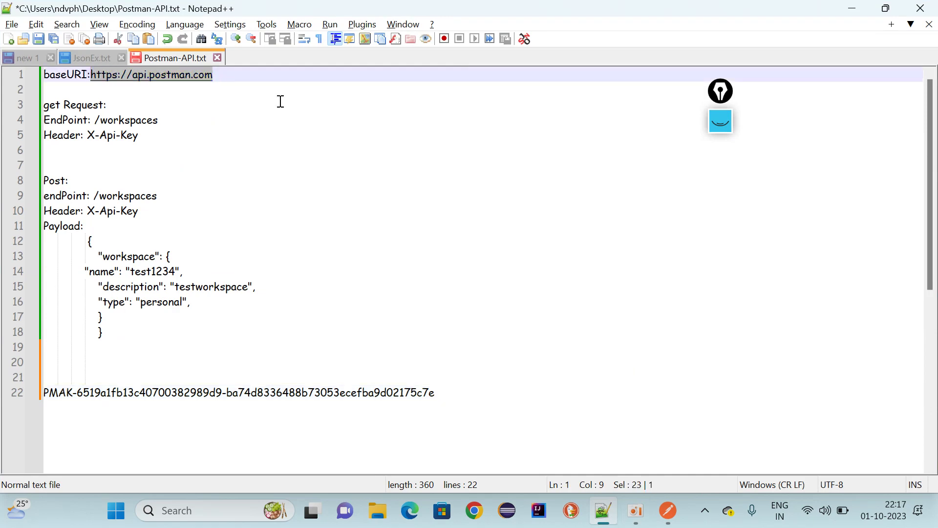
key("alt+Tab")
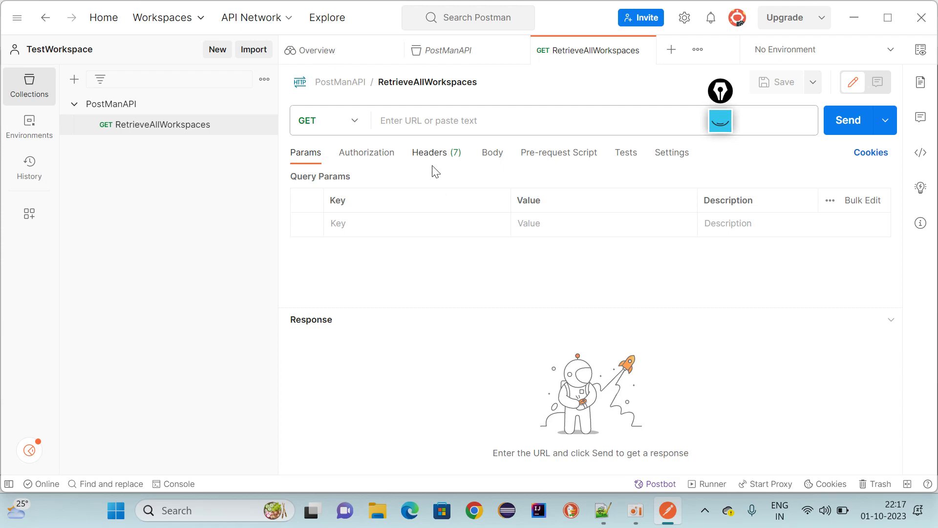
left_click(414, 123)
key("ctrl+v")
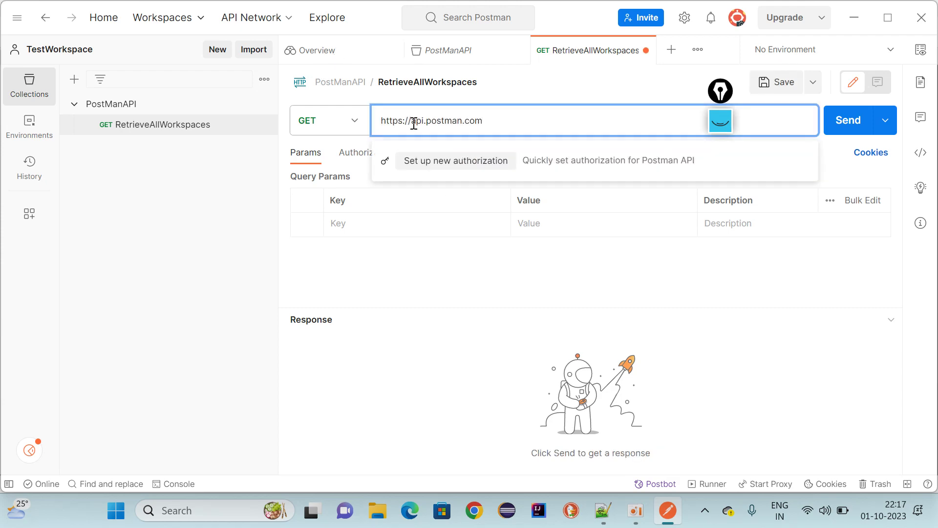
Copy the /workspaces endpoint from the get Request notes in Notepad++ and append it to the request URL in Postman
key("alt+Tab")
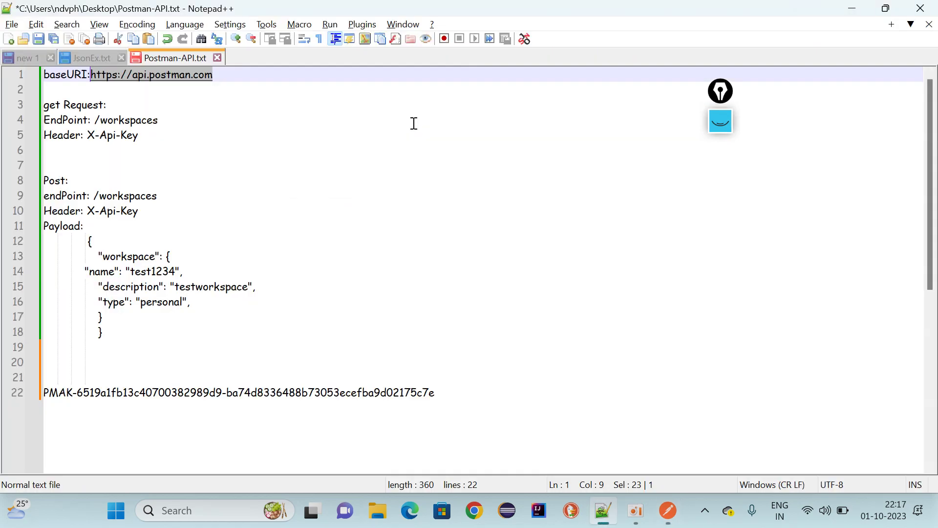
left_click_drag(166, 120, 104, 121)
key("ctrl+c")
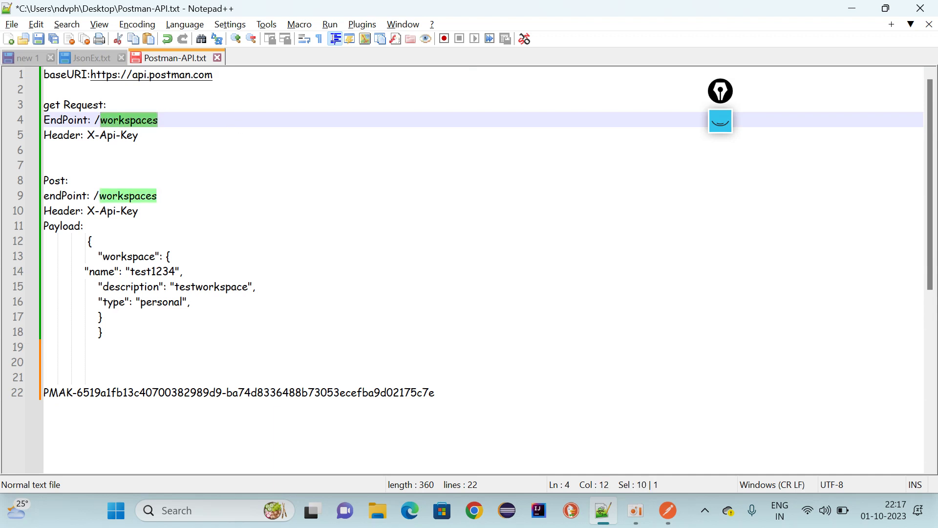
key("alt+Tab")
key("ctrl+v")
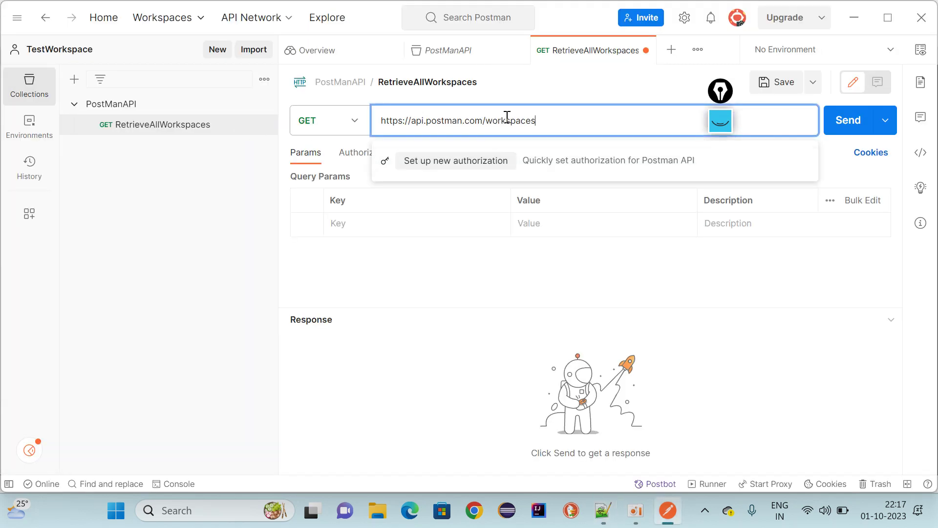
Send the RetrieveAllWorkspaces GET request without authorization to view its response
left_click(425, 374)
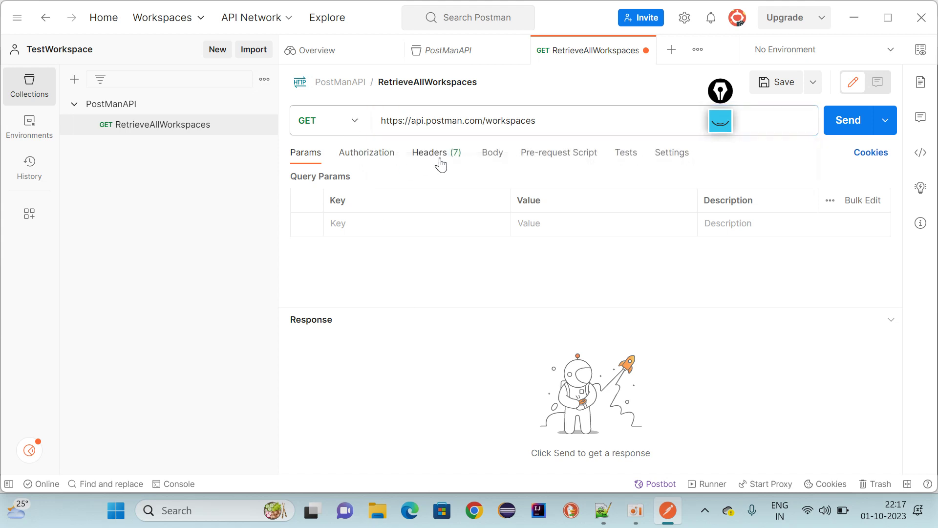
left_click(852, 128)
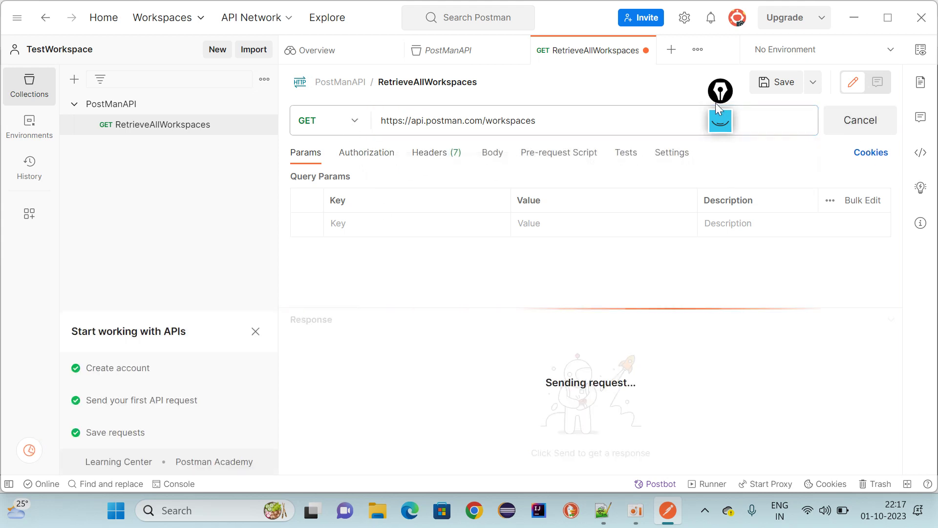
left_click_drag(720, 94, 856, 43)
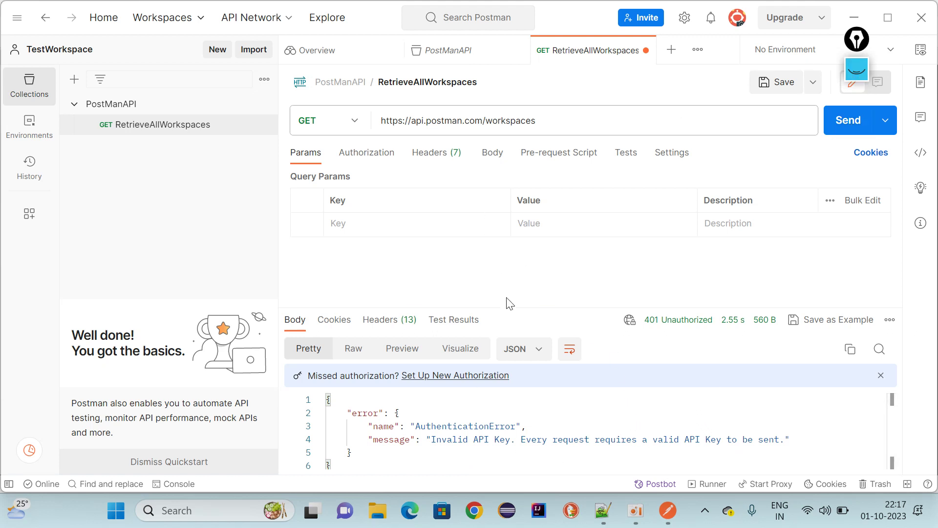
Set the request's authorization type to API Key and enlarge the request area to show all its fields
left_click(372, 156)
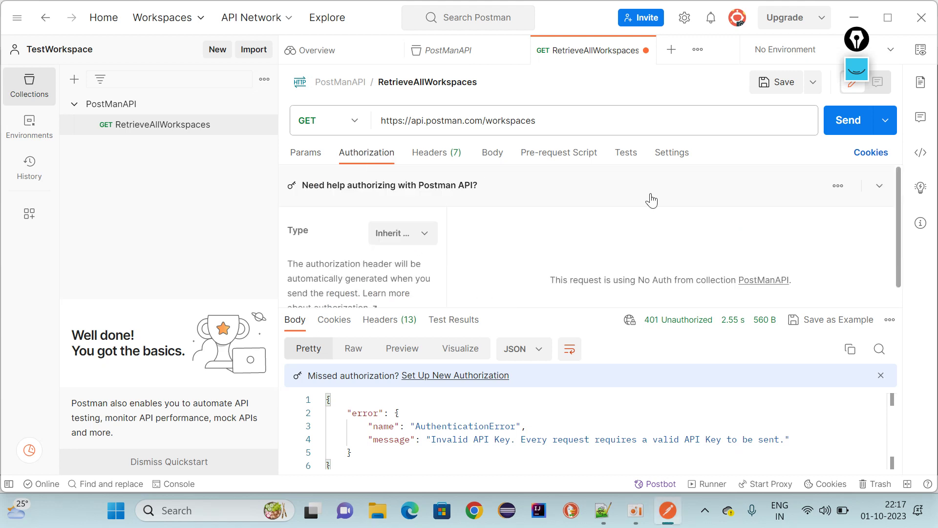
left_click(425, 235)
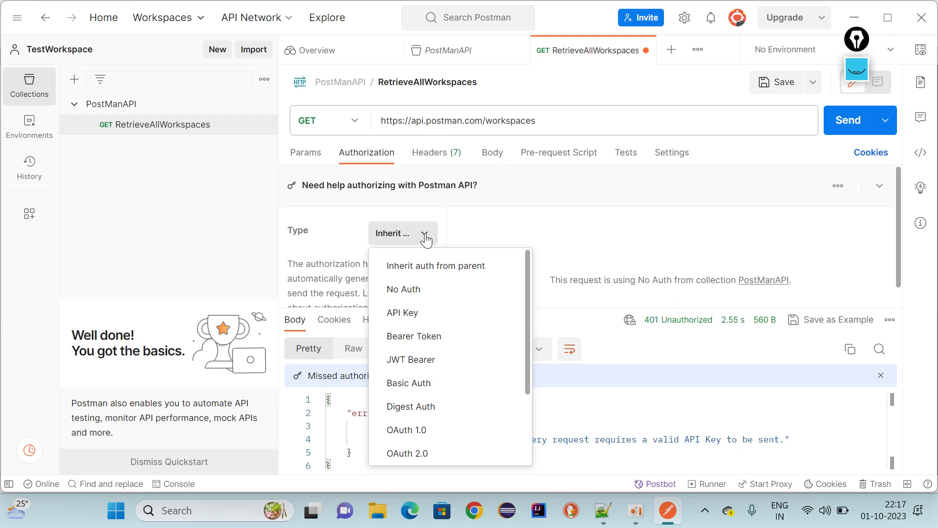
left_click(412, 313)
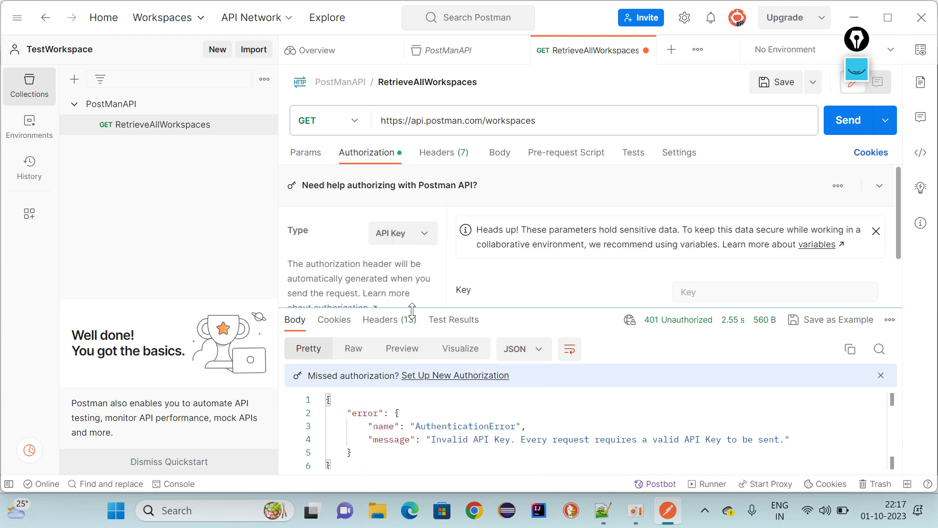
left_click_drag(566, 313, 579, 387)
Copy the header name X-Api-Key from the notes in Notepad++ and paste it as the authorization key name in Postman
left_click(711, 302)
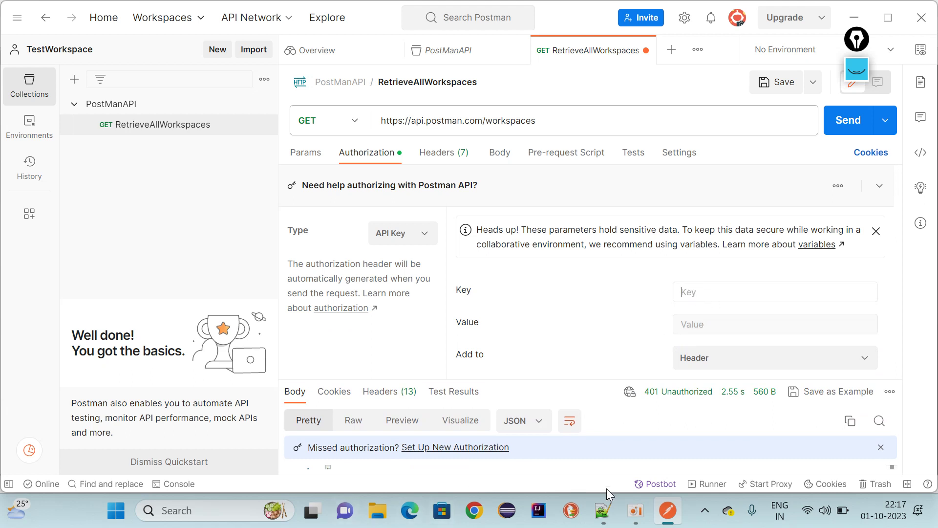
left_click(604, 510)
left_click_drag(147, 135, 88, 140)
key("ctrl+c")
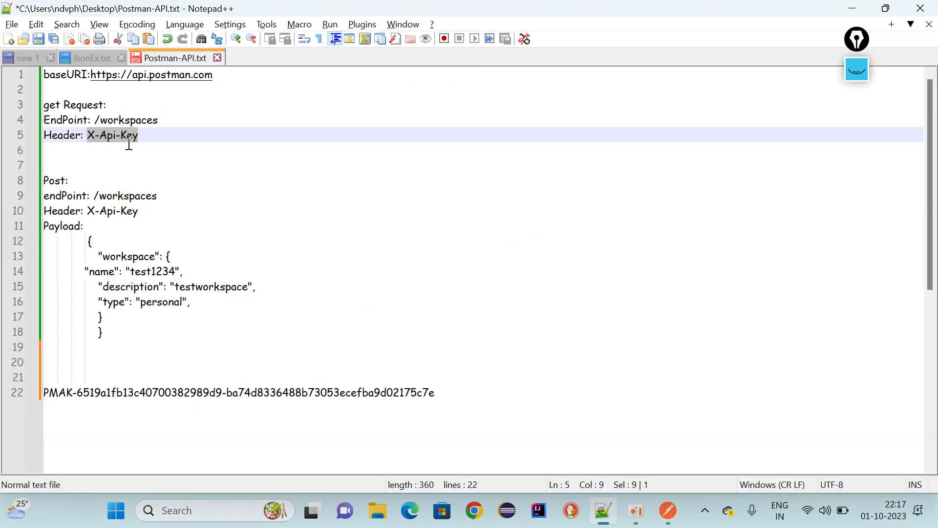
key("alt+Tab")
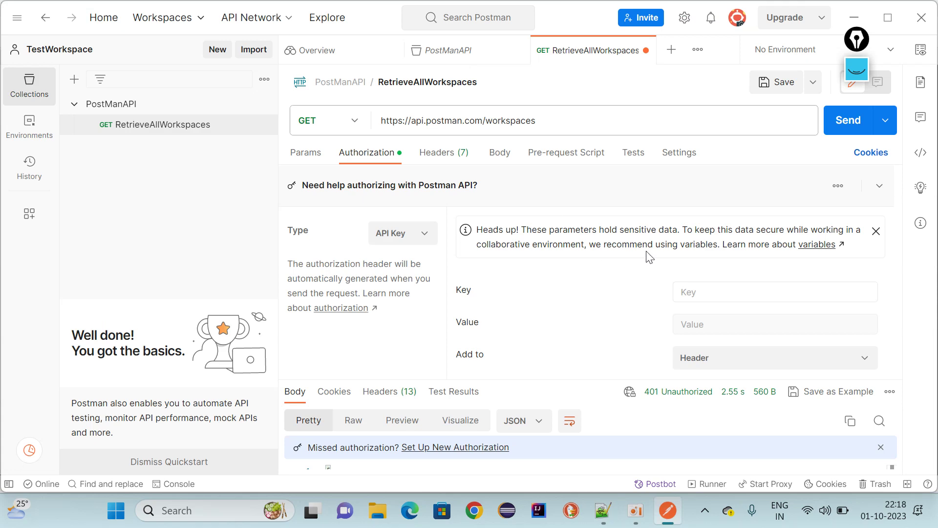
left_click(688, 290)
key("ctrl+v")
Copy the generated API key from the Notepad++ notes into the authorization value in Postman, and save the request
key("alt+Tab")
left_click_drag(457, 394, 38, 399)
key("ctrl+c")
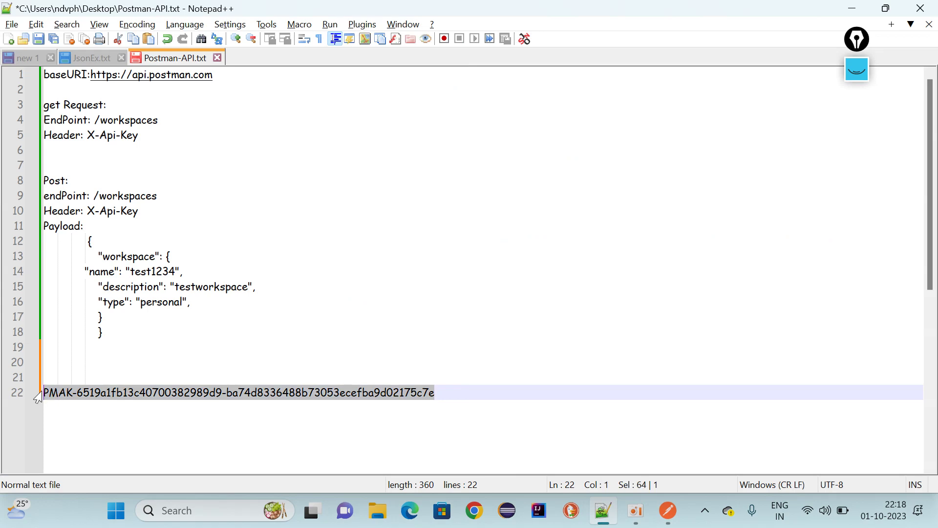
key("alt+Tab")
left_click(719, 325)
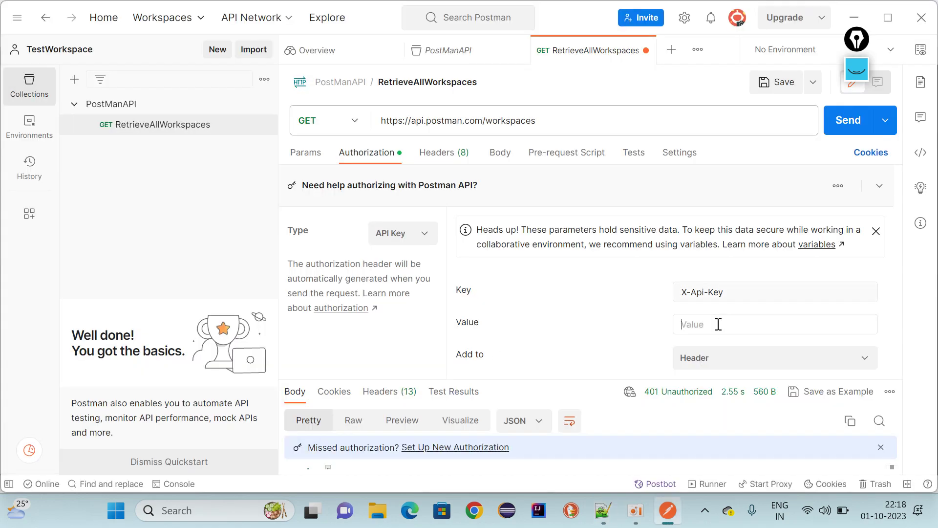
key("ctrl+v")
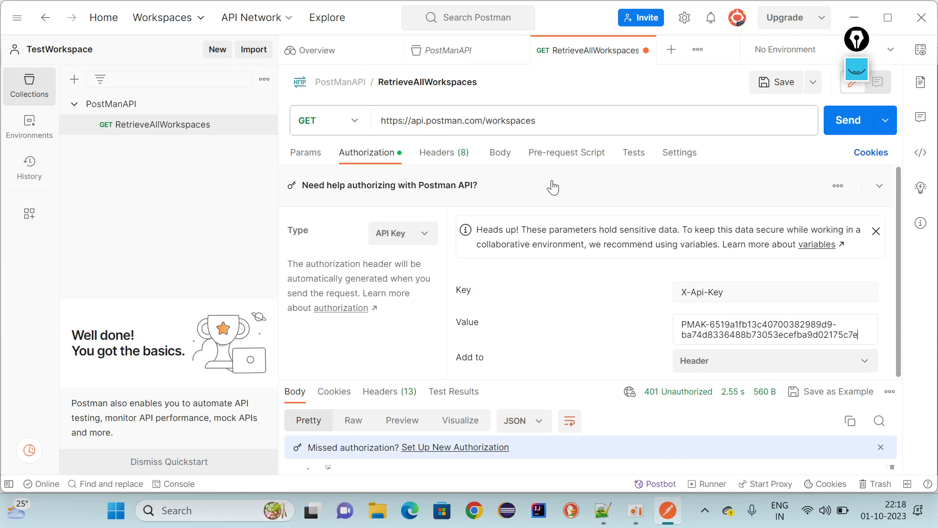
key("ctrl+s")
Send the authorized RetrieveAllWorkspaces request and examine the workspace names in the enlarged JSON response
left_click(445, 153)
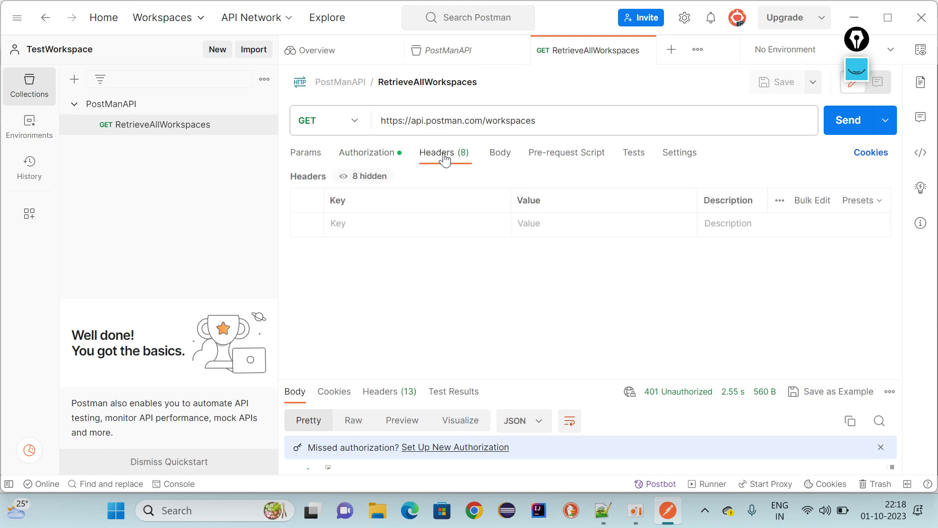
left_click_drag(529, 381, 530, 262)
left_click(849, 120)
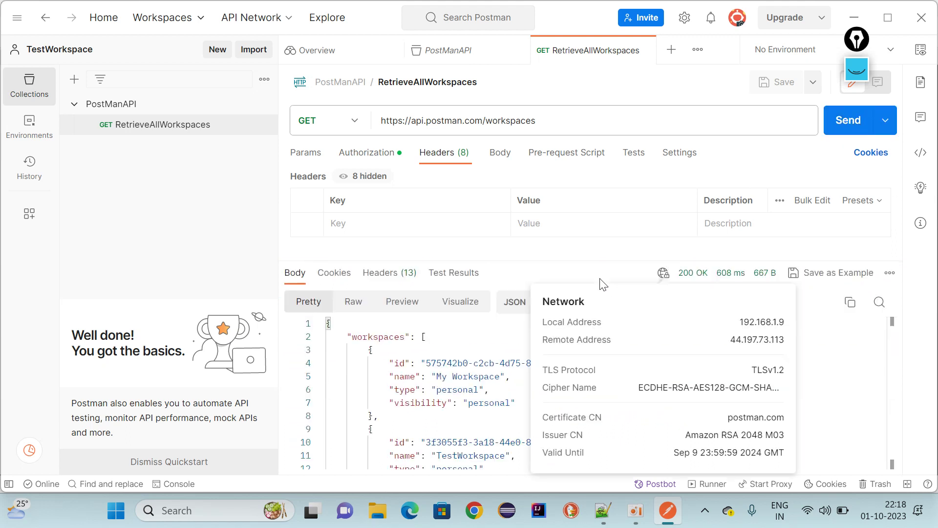
left_click_drag(603, 263, 601, 227)
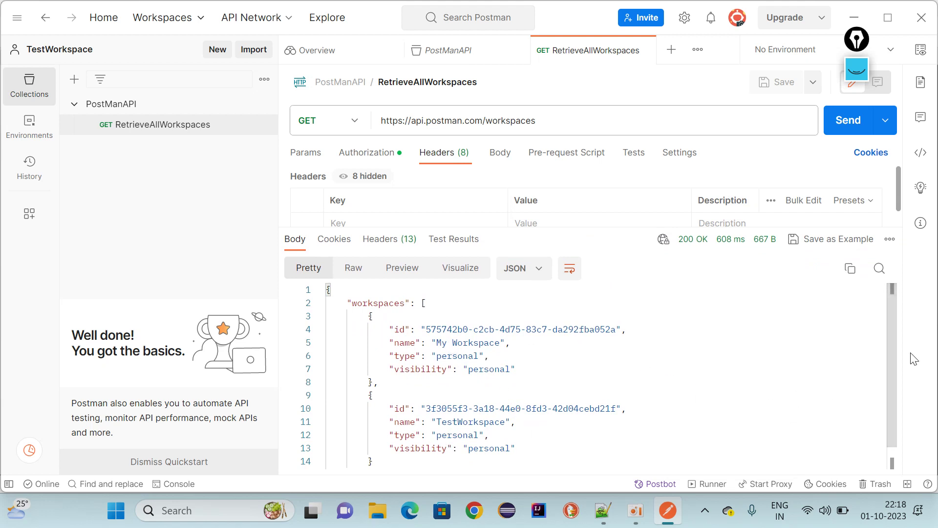
left_click_drag(893, 336, 911, 422)
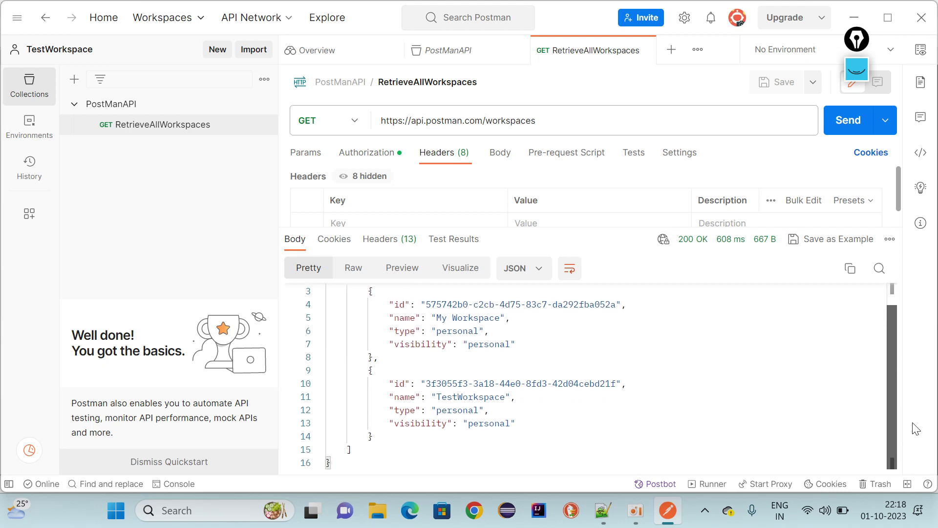
left_click_drag(893, 386, 890, 318)
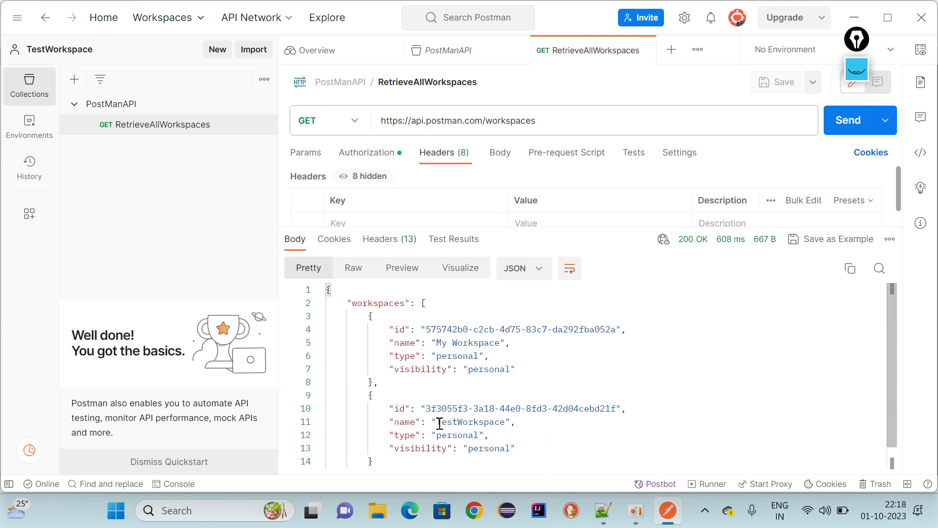
left_click_drag(436, 422, 508, 416)
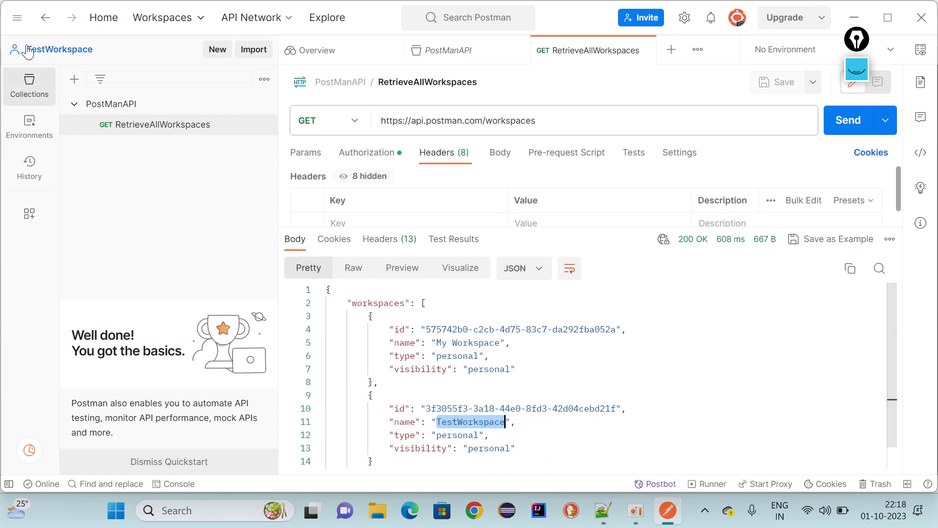
left_click_drag(439, 342, 495, 342)
left_click_drag(436, 421, 512, 423)
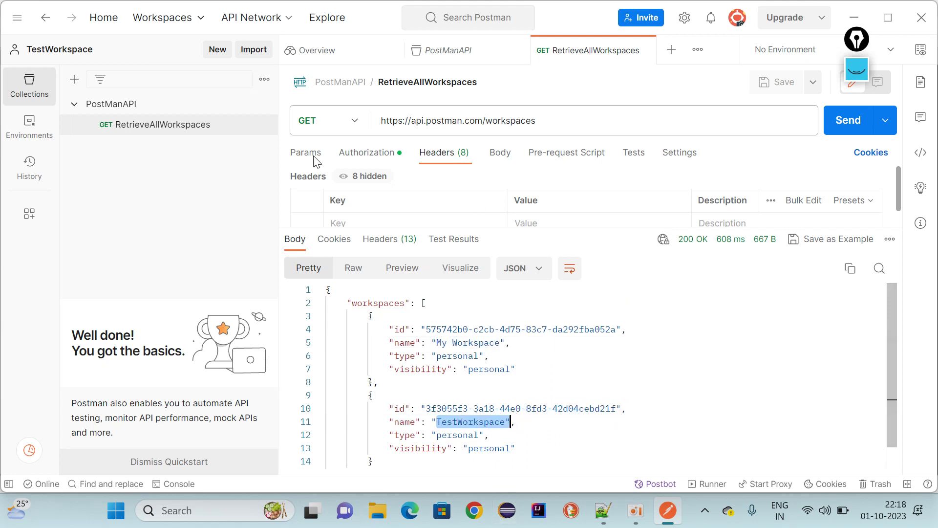
Add a second request to the PostManAPI collection
left_click(193, 176)
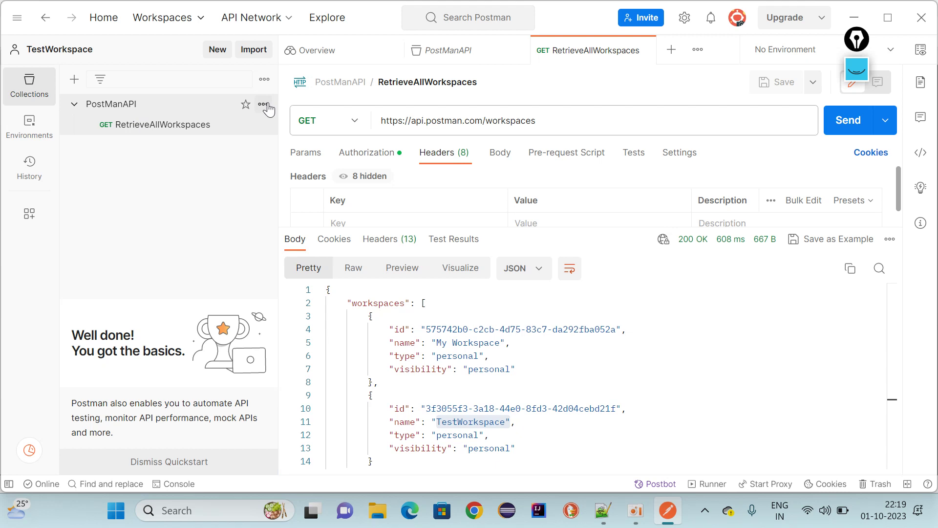
left_click(264, 106)
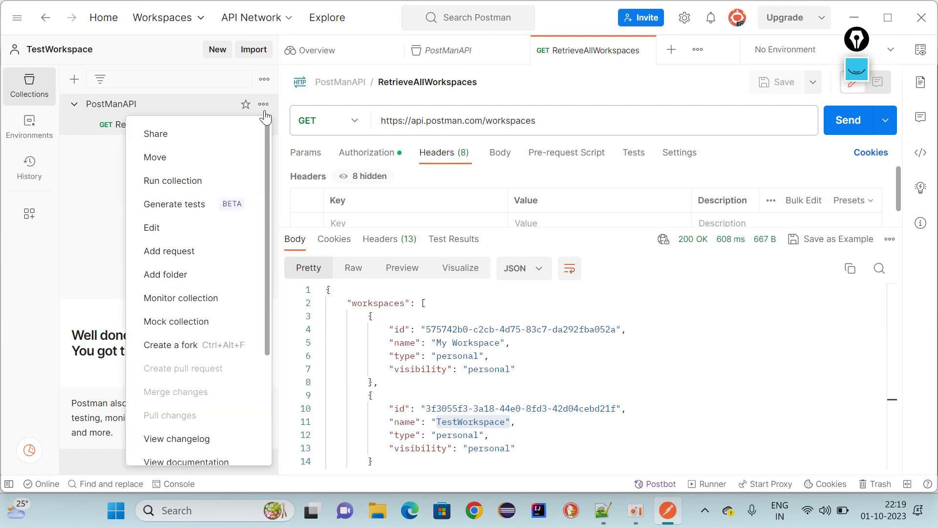
left_click(185, 253)
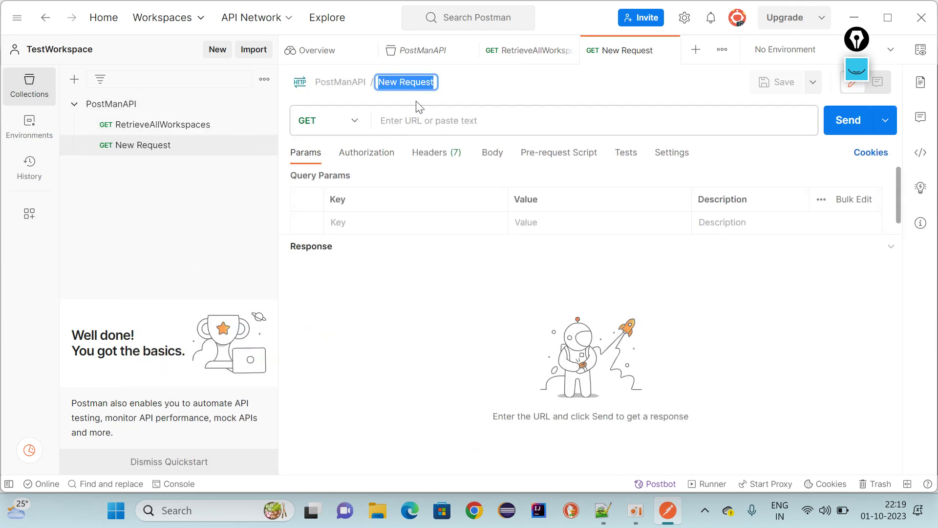
Name the new request WorkspaceDetails
type("Wor")
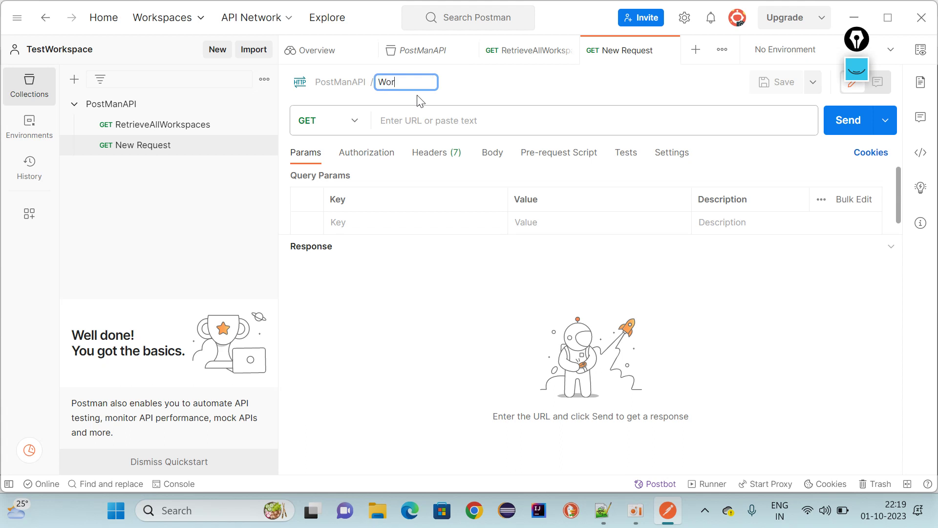
type("kspaceDetails")
left_click(417, 123)
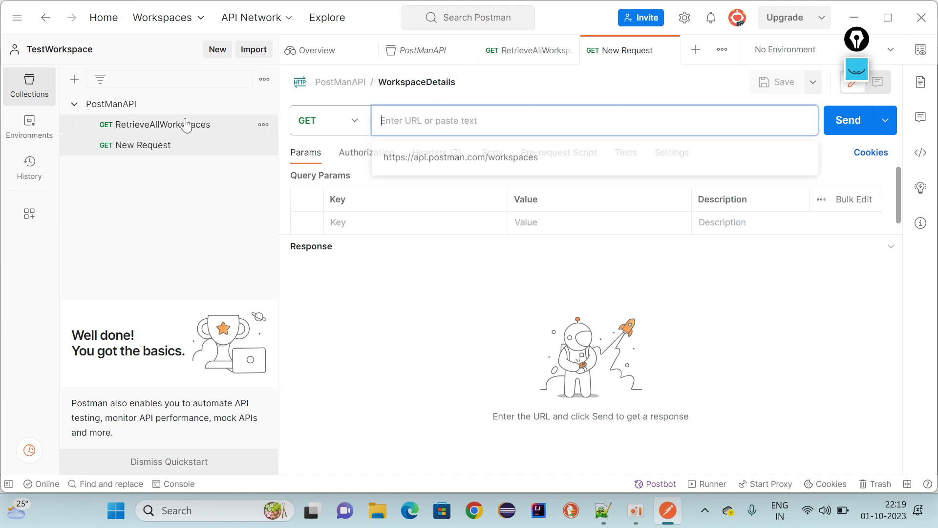
left_click(186, 124)
left_click_drag(581, 123, 361, 127)
key("ctrl+c")
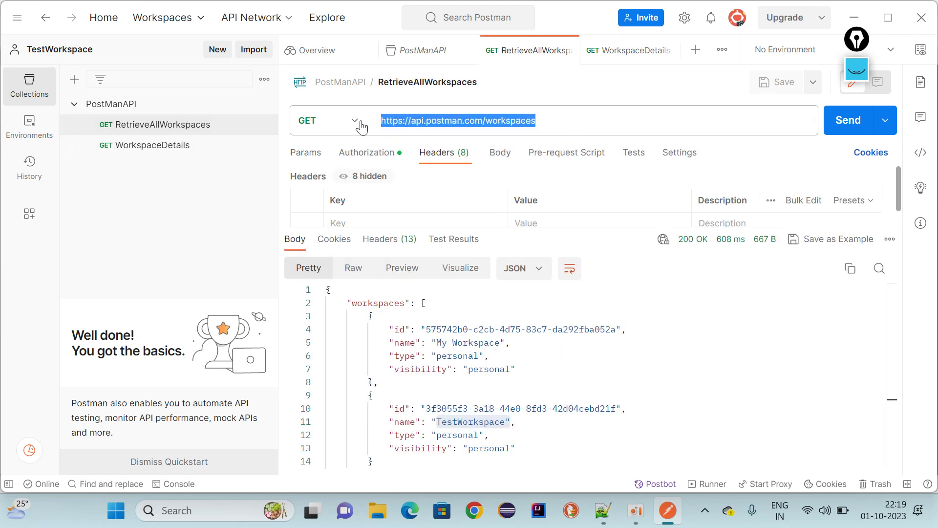
left_click(154, 142)
left_click(434, 125)
key("ctrl+v")
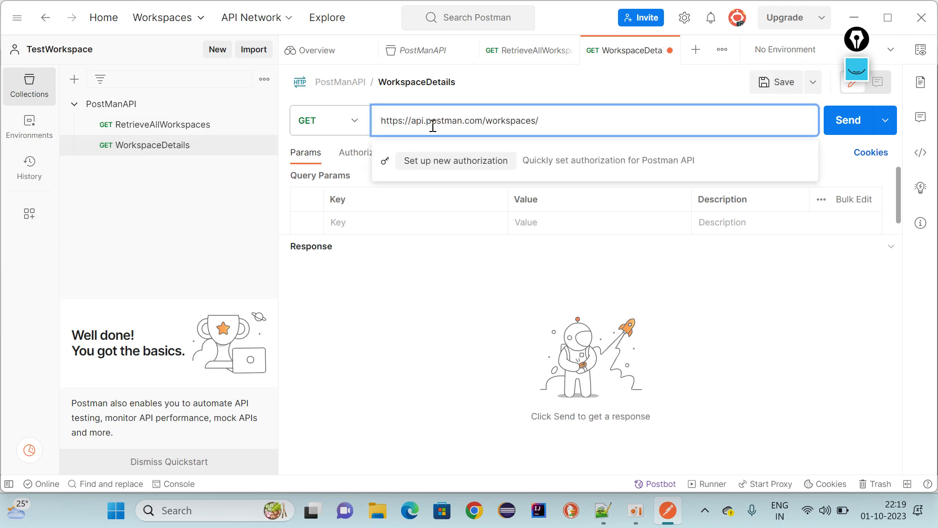
Append the TestWorkspace id from the RetrieveAllWorkspaces response to the WorkspaceDetails URL, and send the request without authorization
left_click(215, 128)
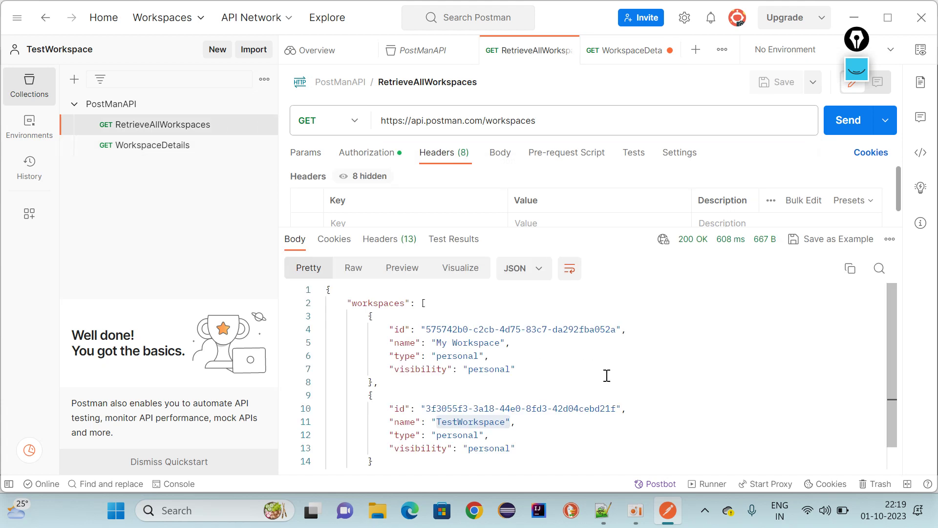
left_click_drag(619, 412, 426, 410)
key("ctrl+c")
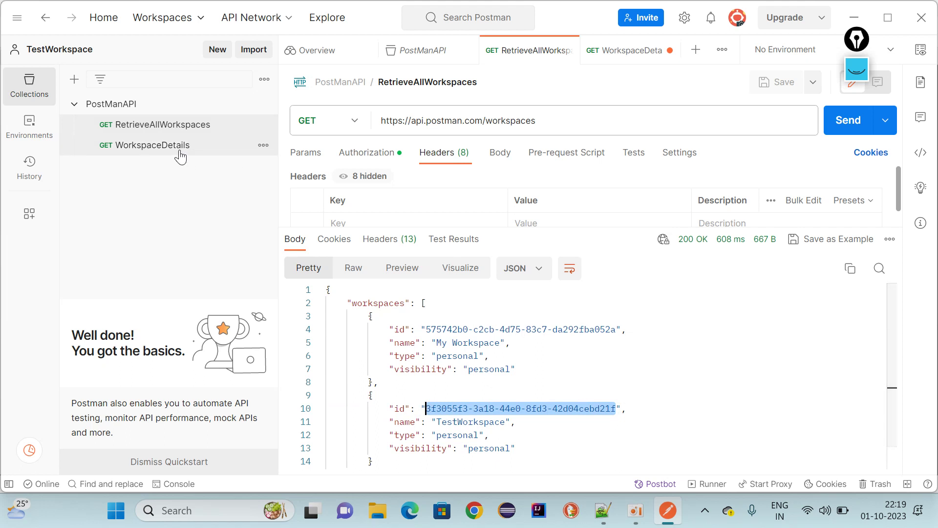
left_click(260, 146)
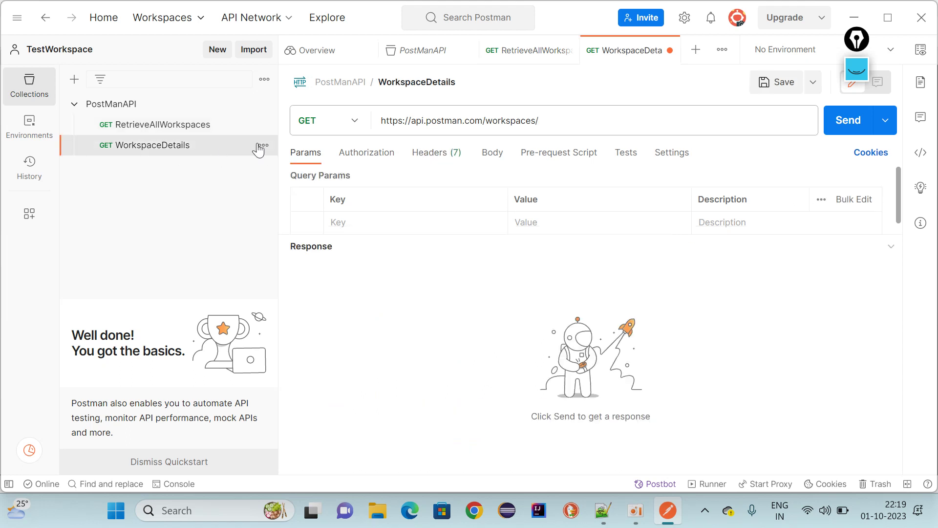
left_click(547, 123)
key("ctrl+v")
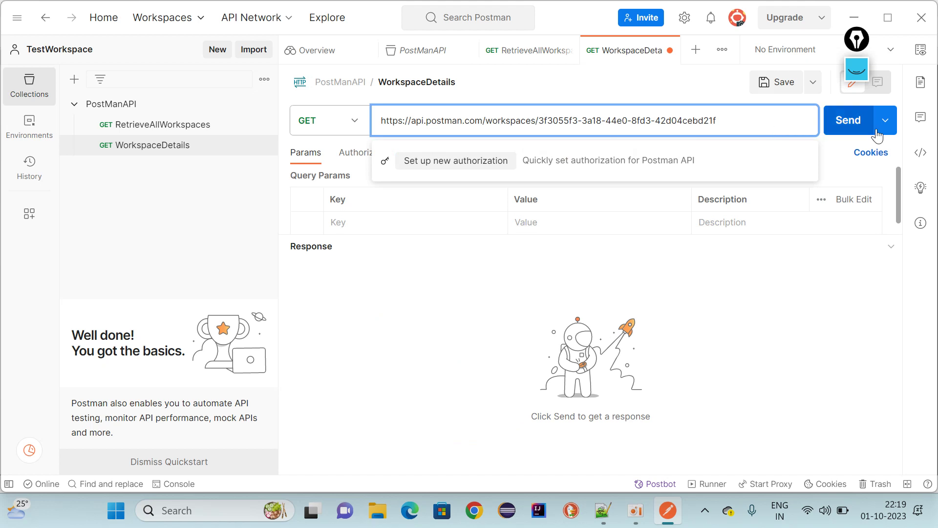
left_click(844, 126)
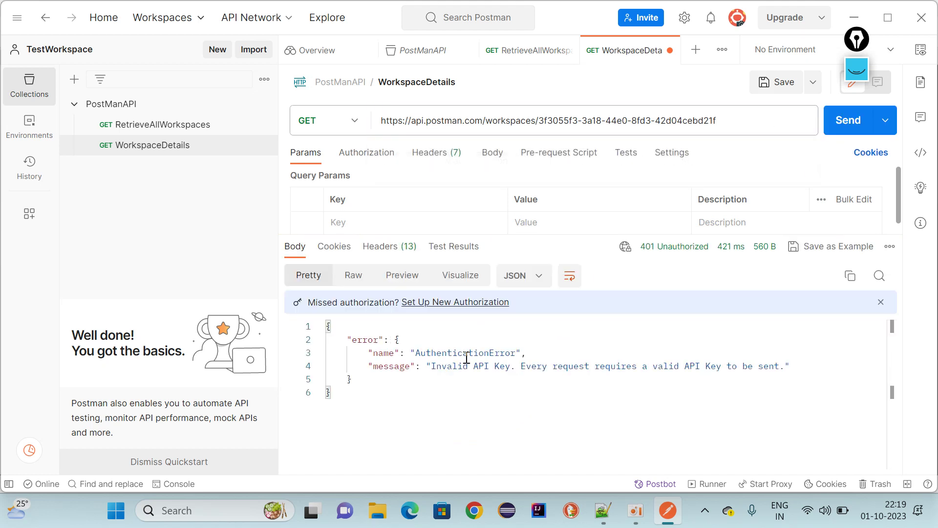
Set the WorkspaceDetails authorization type to API Key with the X-Api-Key header, and save the request
left_click(373, 158)
left_click_drag(549, 237, 552, 313)
left_click(424, 234)
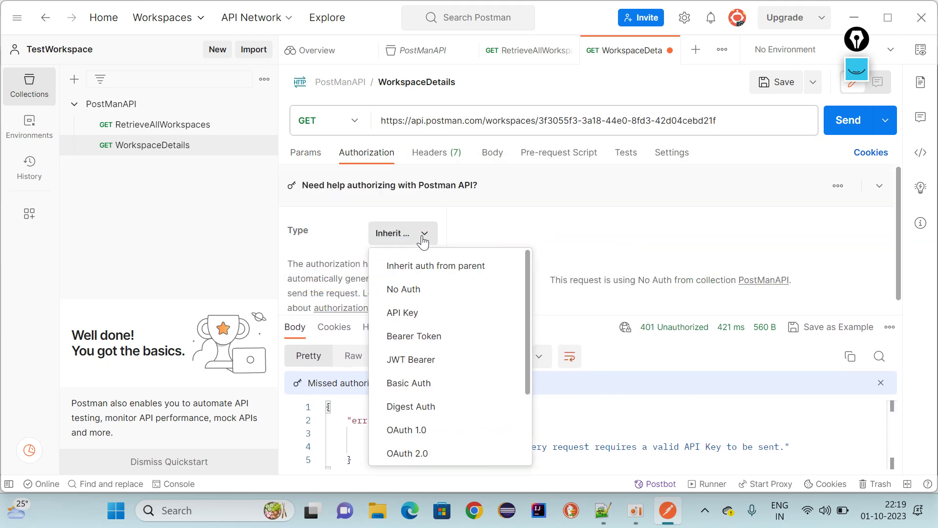
left_click(429, 316)
left_click_drag(589, 320, 589, 373)
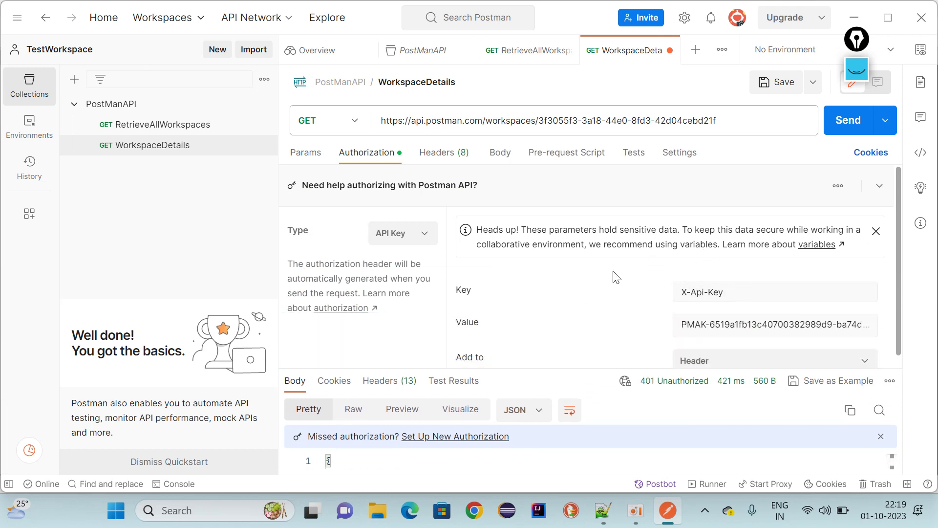
key("ctrl+s")
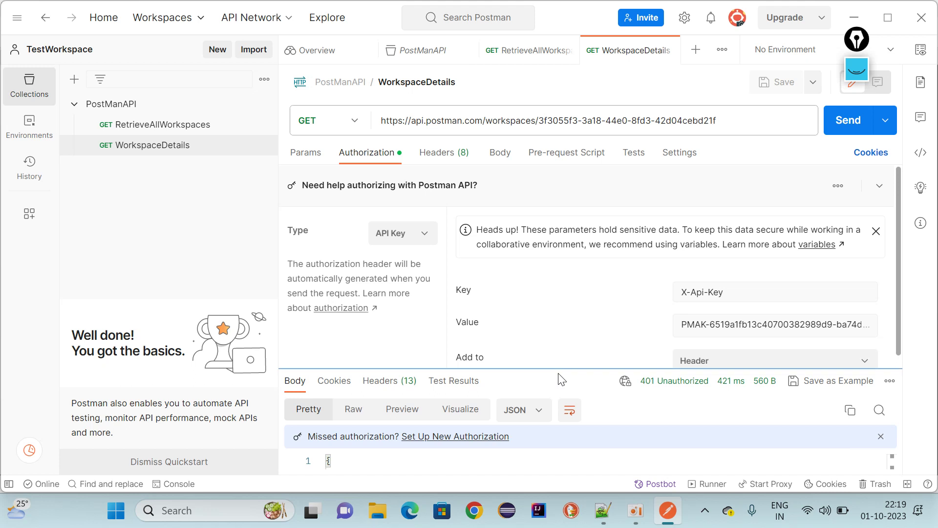
Send the authorized WorkspaceDetails request and examine the workspace's name, type, description and creation fields in the JSON response
left_click_drag(560, 361, 552, 260)
left_click(848, 120)
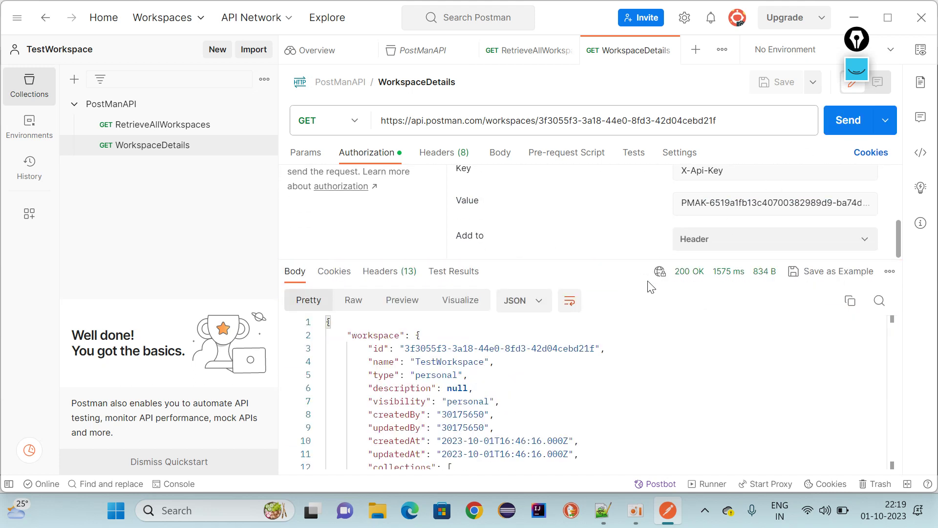
left_click_drag(549, 262, 546, 164)
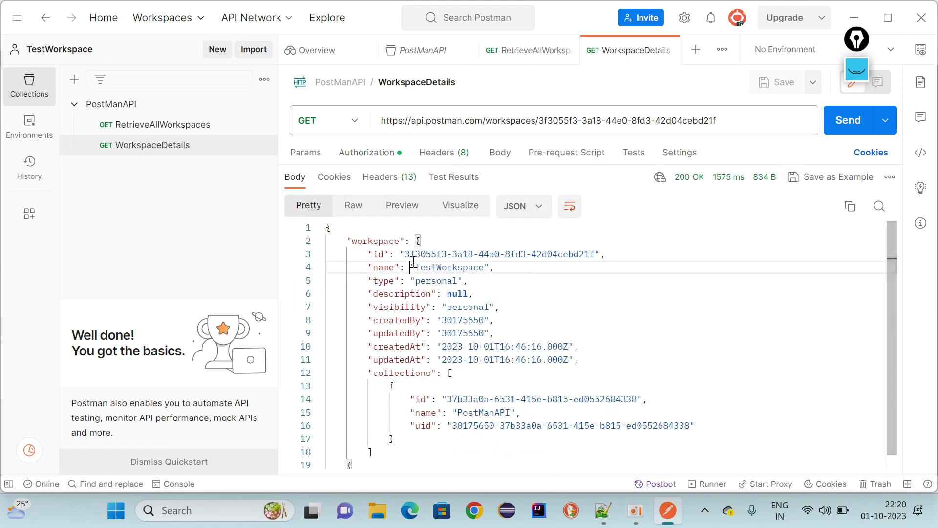
left_click_drag(412, 267, 484, 266)
left_click_drag(414, 286, 474, 278)
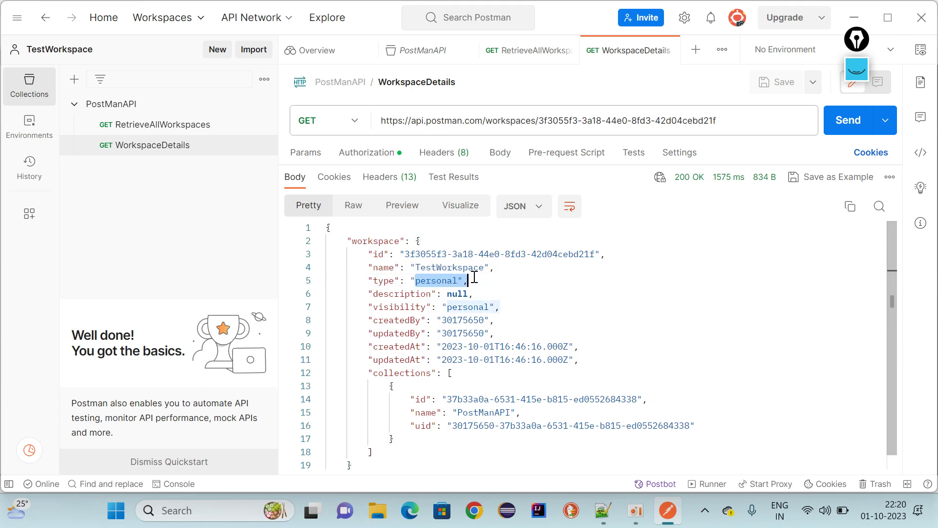
left_click_drag(373, 295, 436, 292)
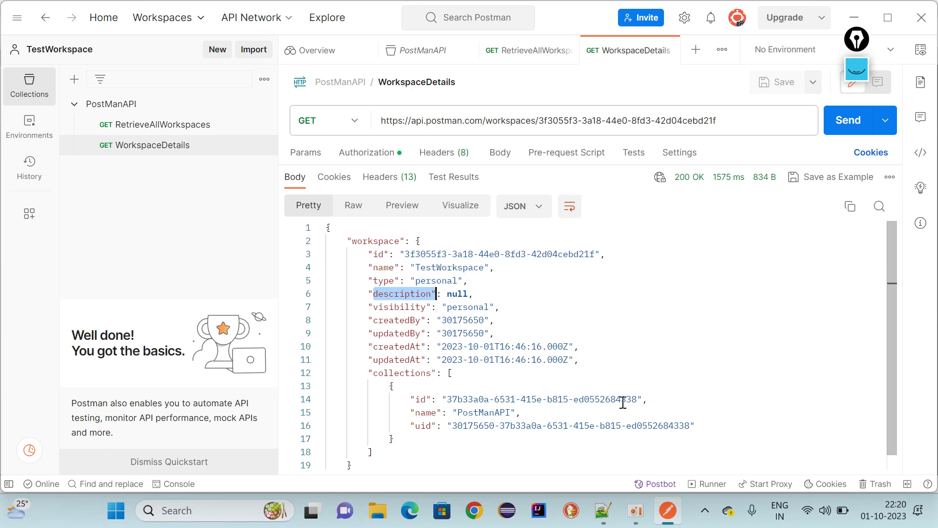
left_click_drag(436, 346, 552, 336)
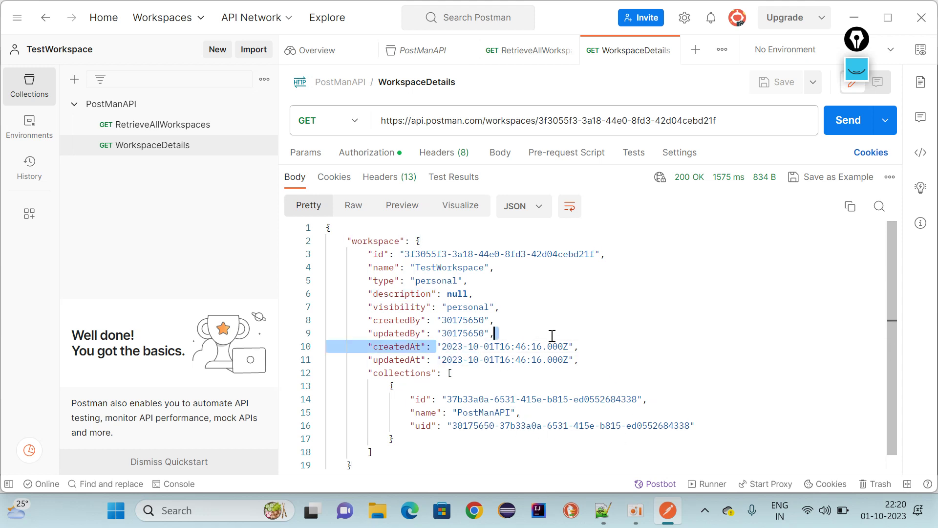
left_click_drag(561, 166, 557, 256)
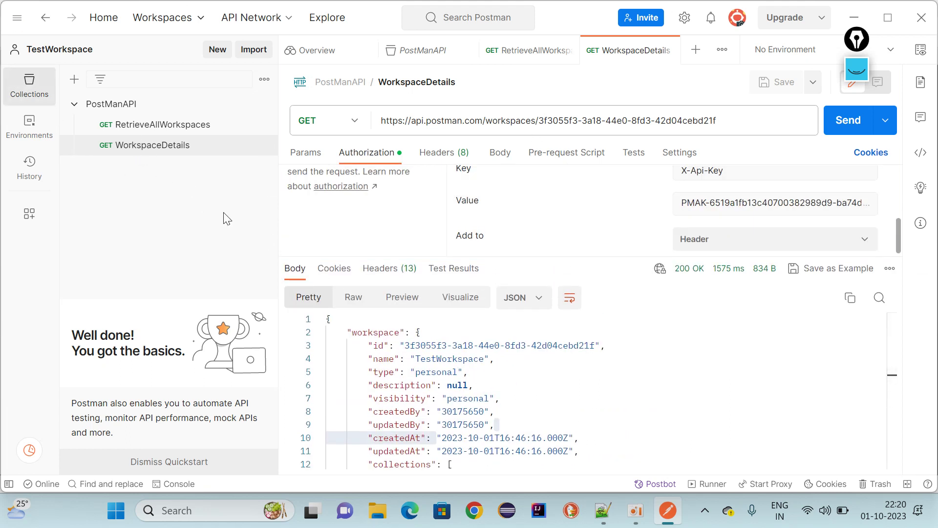
Add a third request named CreateWorkspace to the PostManAPI collection
left_click(264, 82)
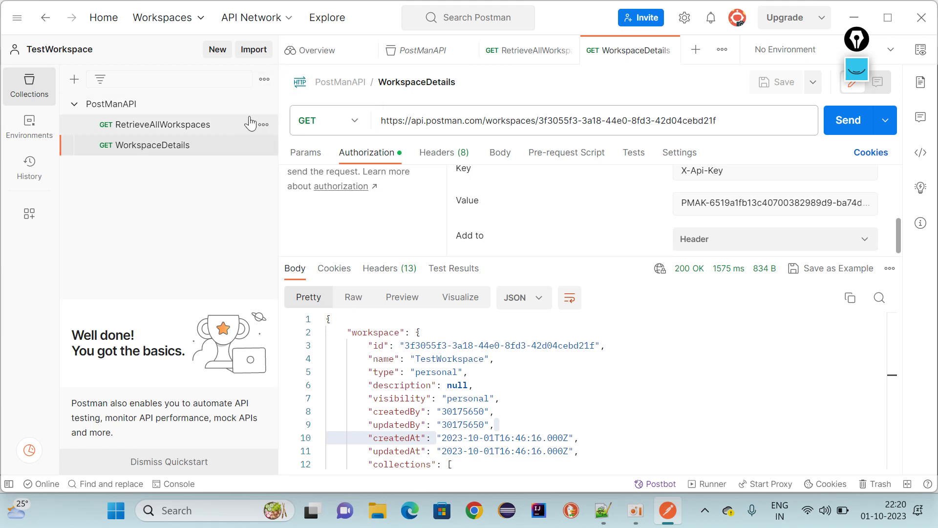
left_click(263, 104)
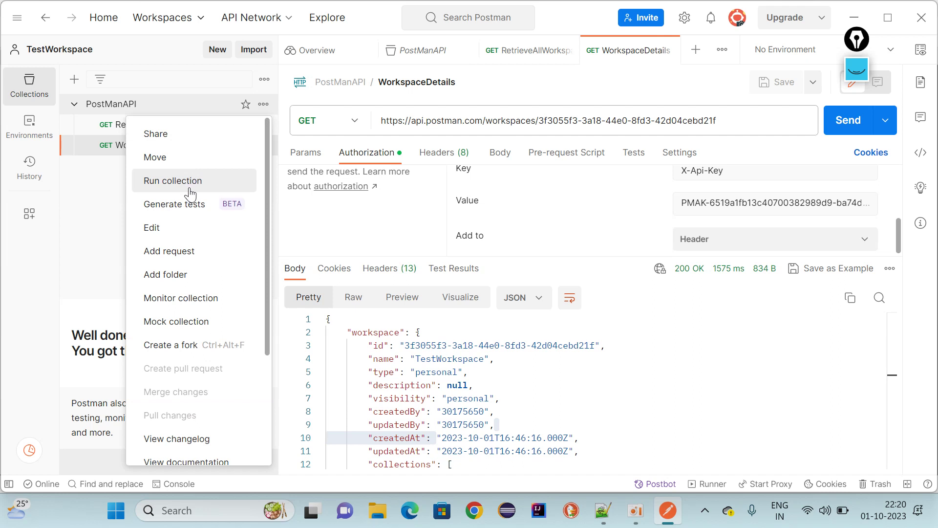
left_click(182, 250)
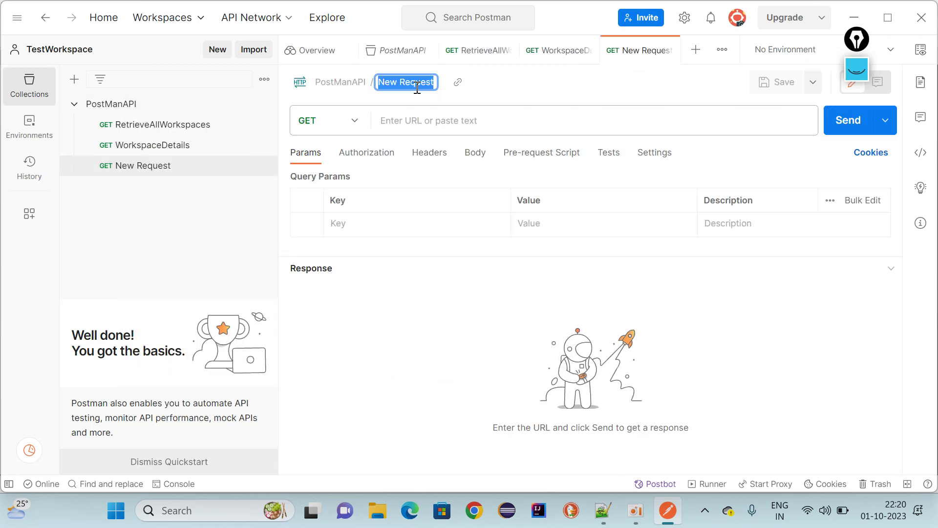
type("Crea")
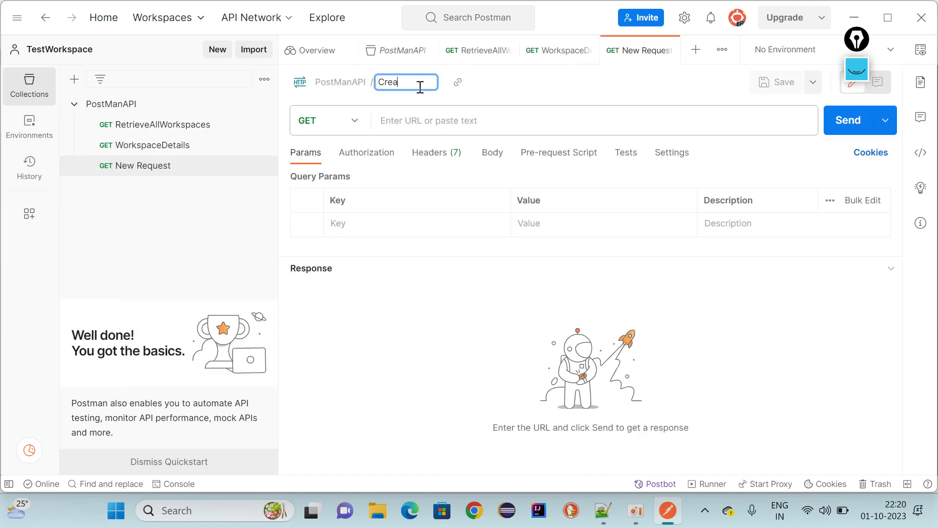
type("teWorkspace")
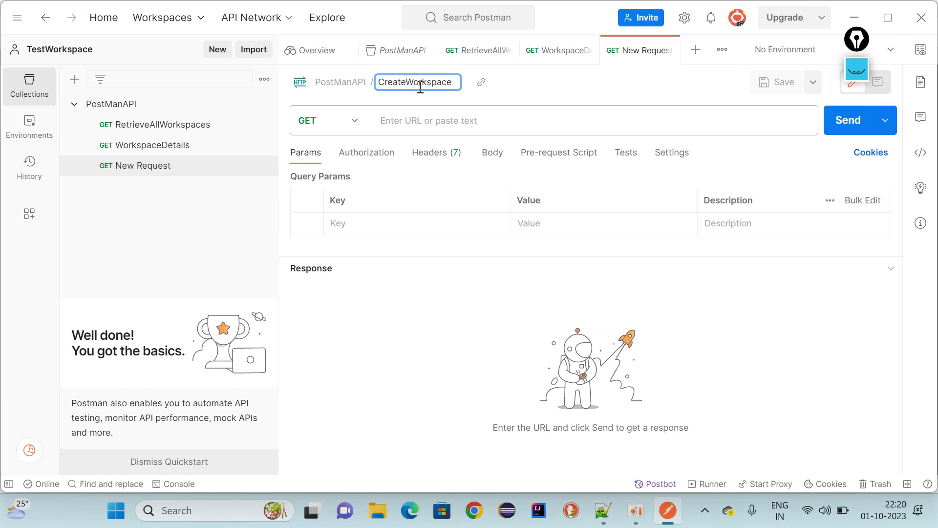
left_click(433, 121)
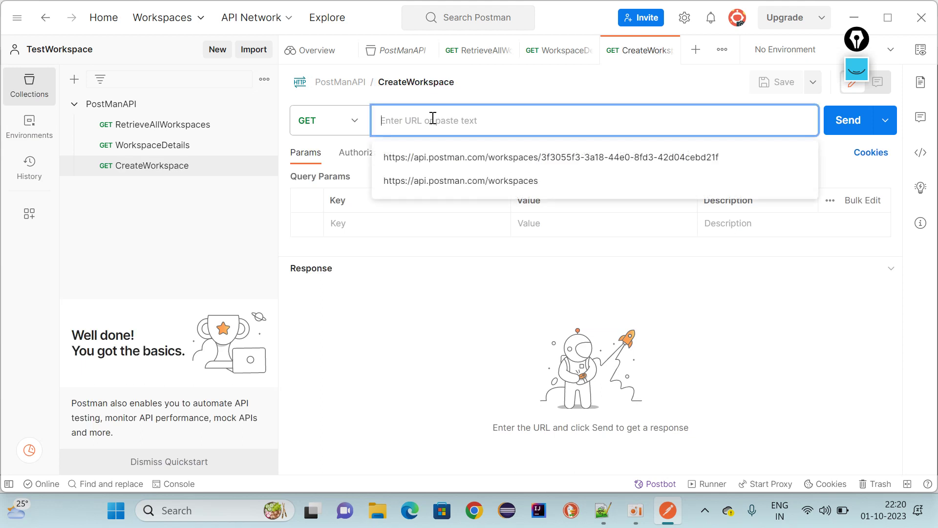
left_click(470, 182)
left_click_drag(550, 121, 375, 125)
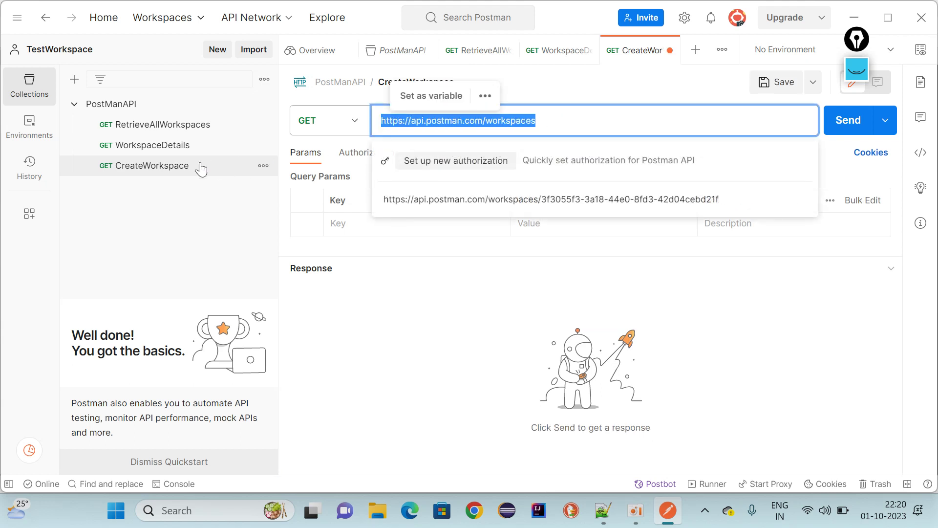
left_click(177, 167)
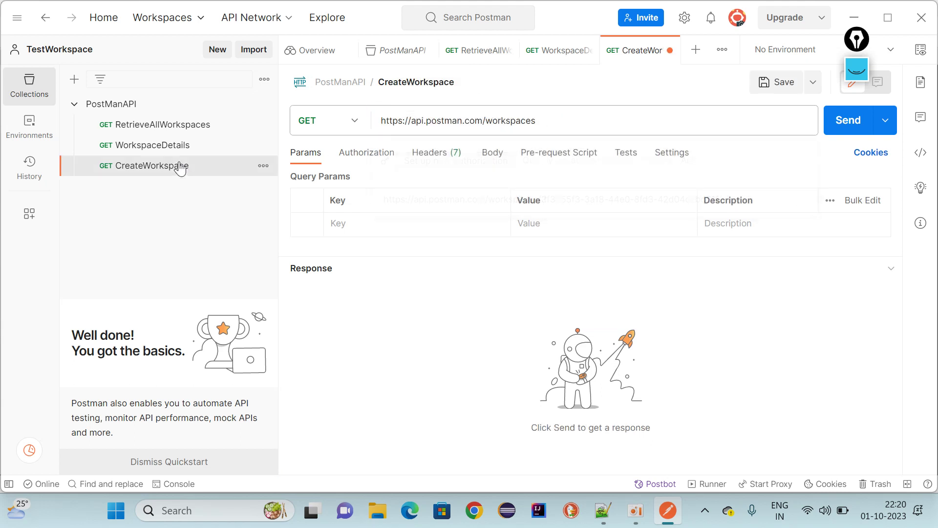
triple_click(559, 123)
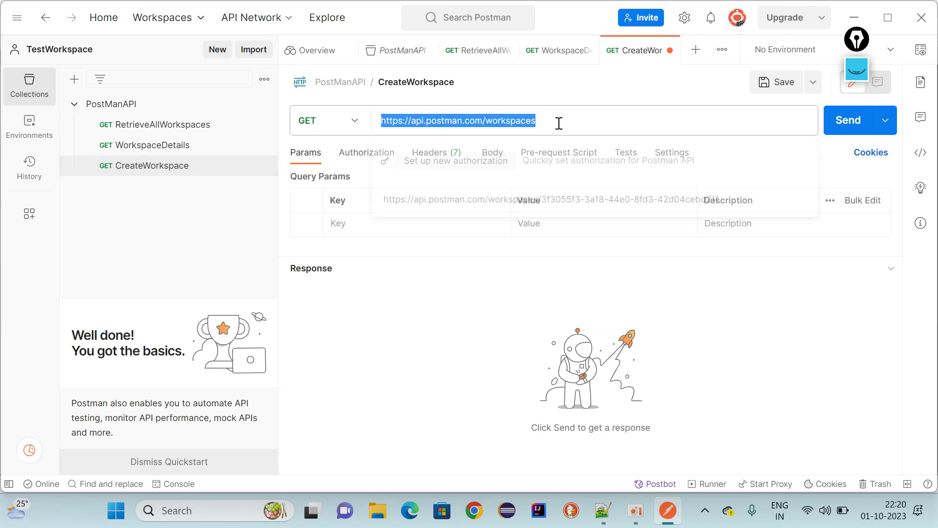
left_click(188, 221)
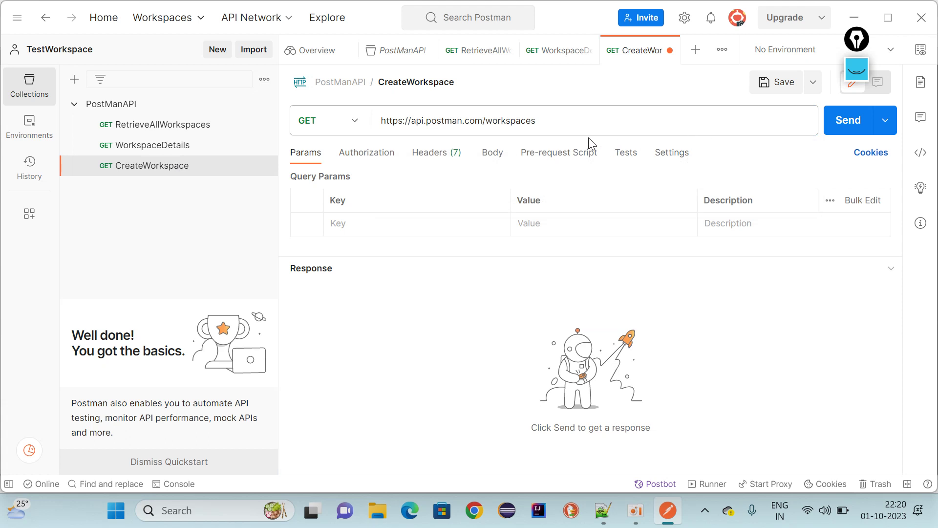
triple_click(565, 122)
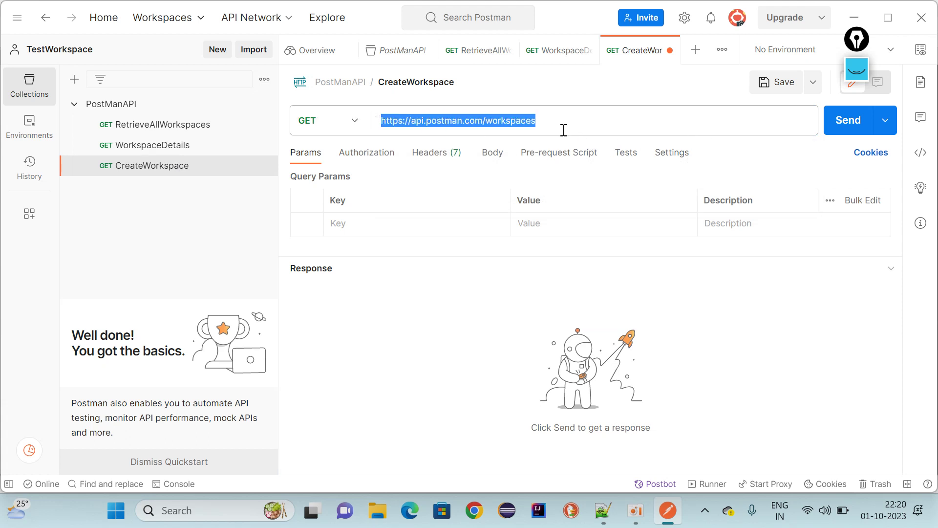
left_click(564, 130)
key("Escape")
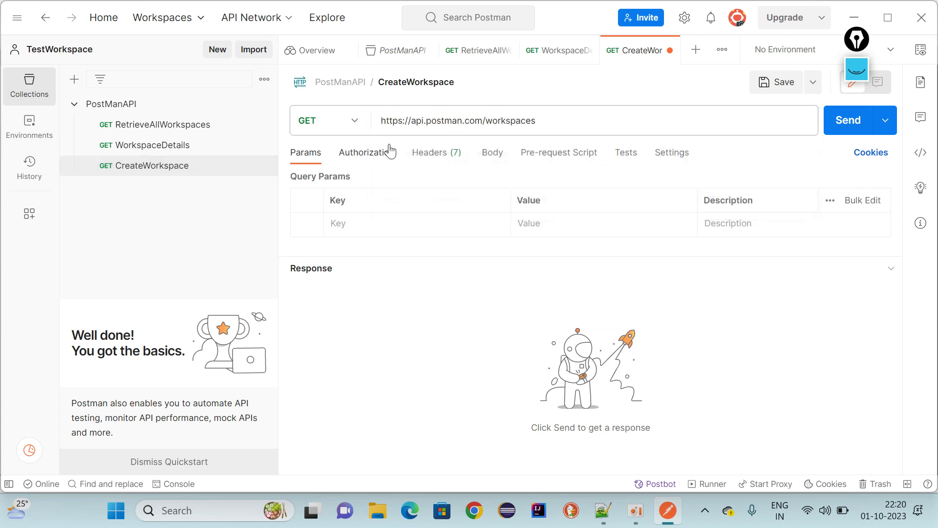
Change the CreateWorkspace method to POST and set its authorization type to API Key
left_click(351, 127)
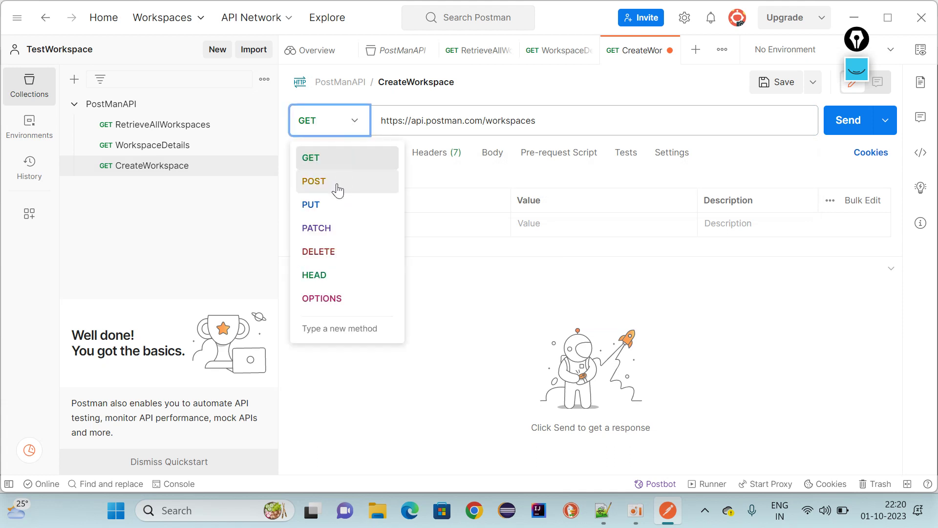
left_click(338, 191)
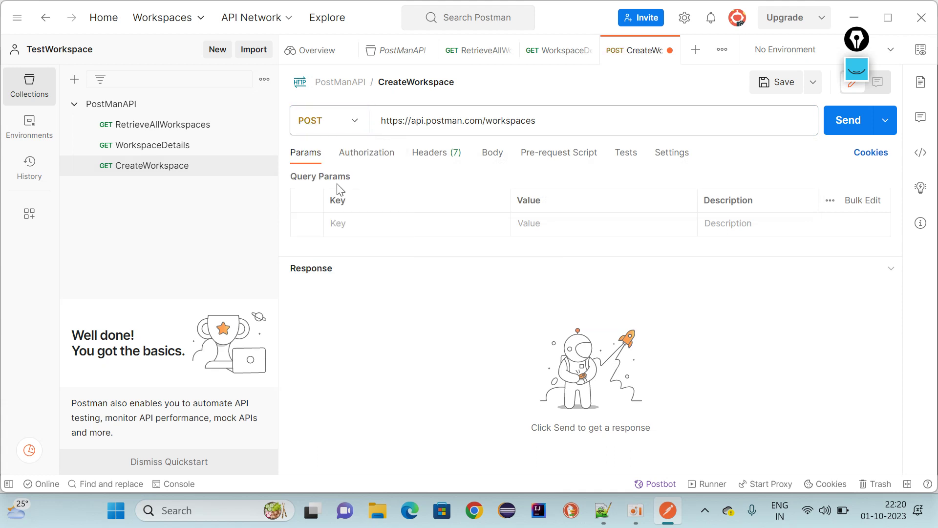
left_click(393, 168)
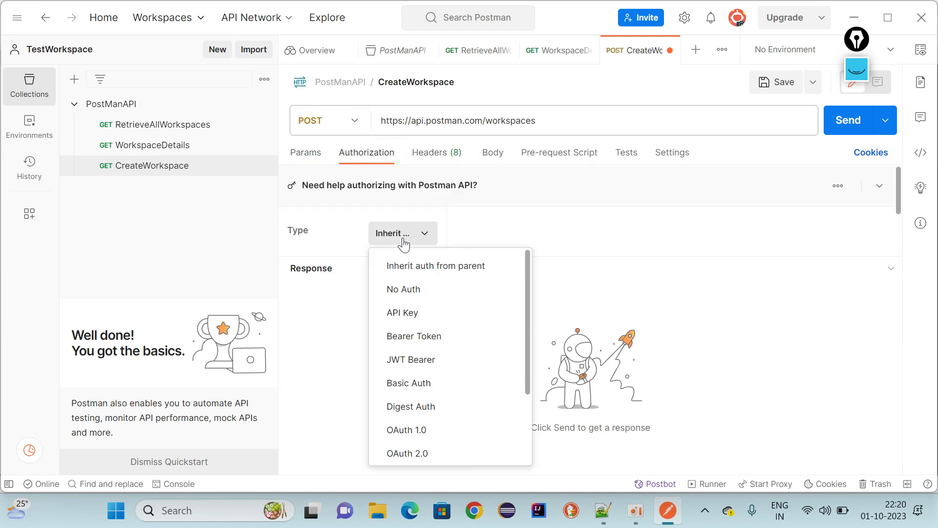
left_click(414, 312)
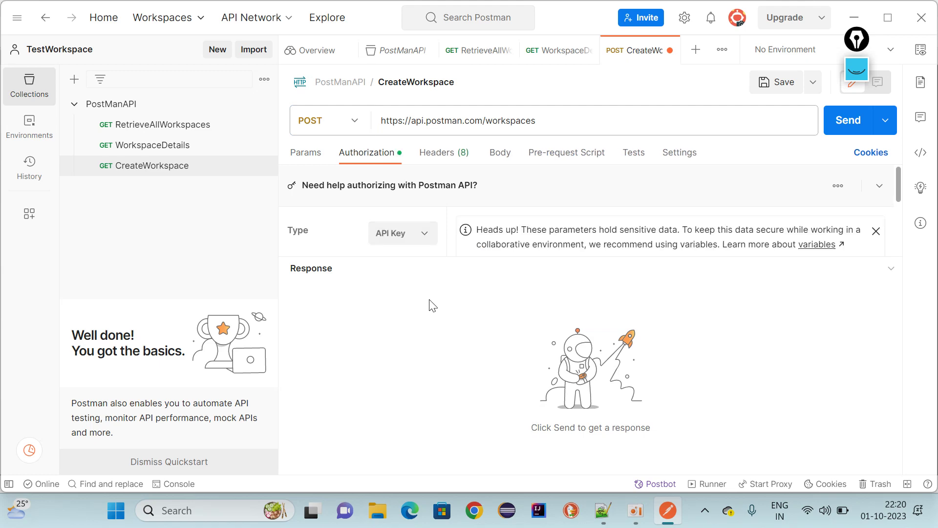
Open the CreateWorkspace request's body settings and copy the Post payload's JSON block from Postman-API.txt in Notepad++, returning to Postman
left_click(504, 158)
left_click_drag(495, 257, 497, 292)
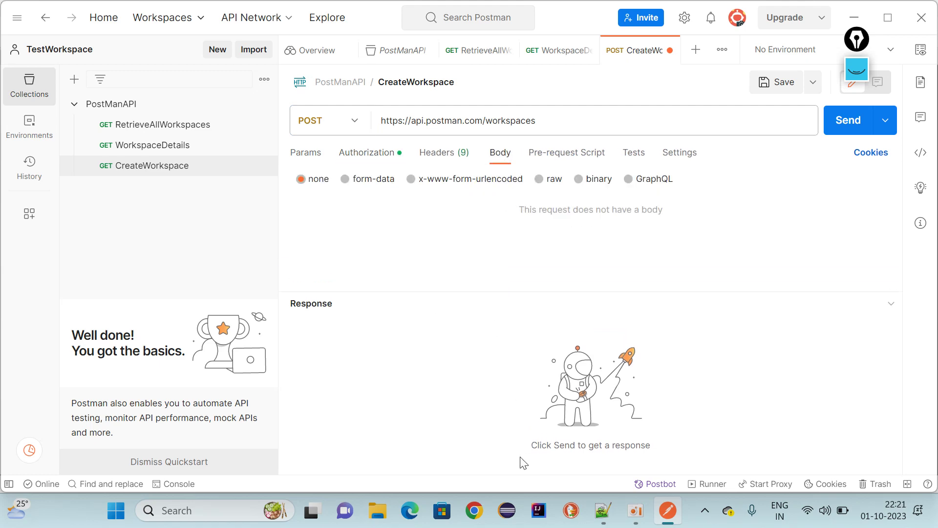
left_click(604, 510)
left_click_drag(118, 335, 77, 242)
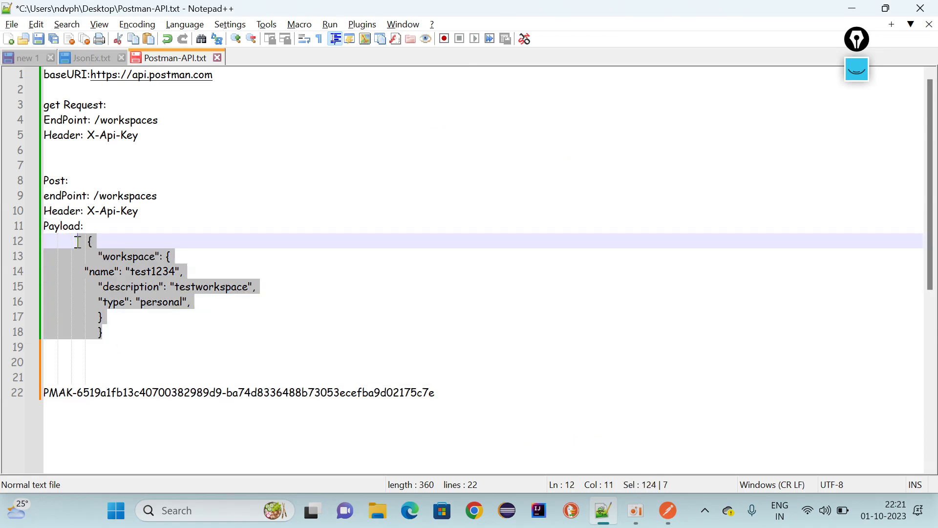
key("alt+Tab")
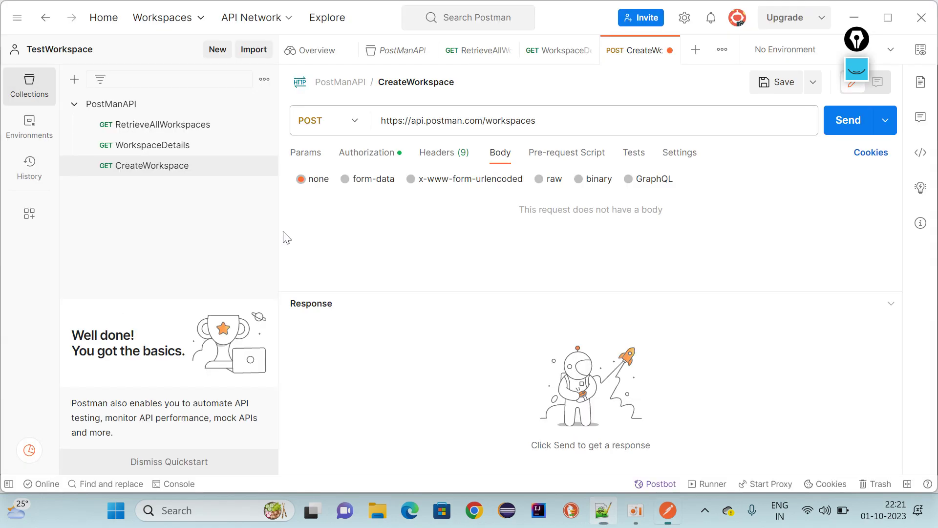
Paste the copied workspace payload as the CreateWorkspace request's raw body, set its format to JSON and save the request
left_click(540, 179)
left_click(376, 228)
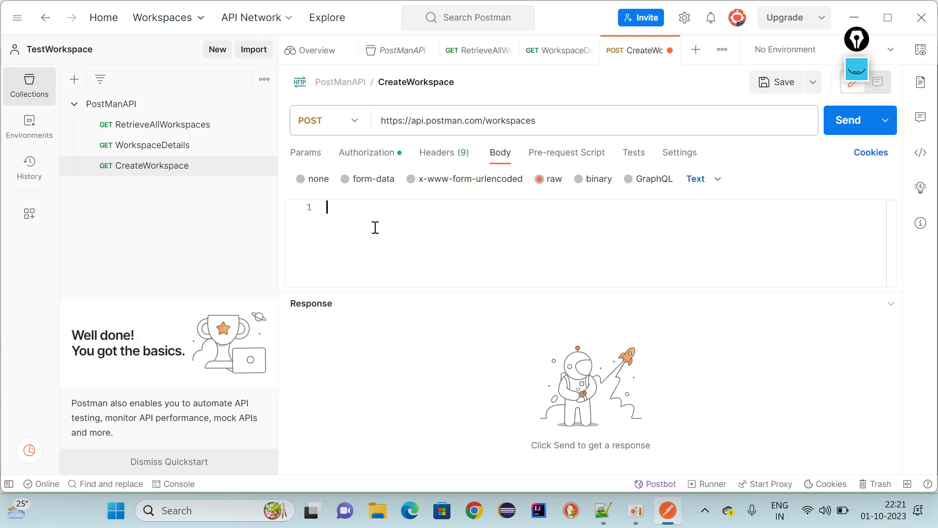
type("{ \t\t\t\t\"workspace\": { \t\t\t\"name\": \"test1234\", \t\t\t\t\"description\": \"testworkspace\", \t\t\t\t\"type\": \"personal\", \t\t\t\t} \t\t\t\t}")
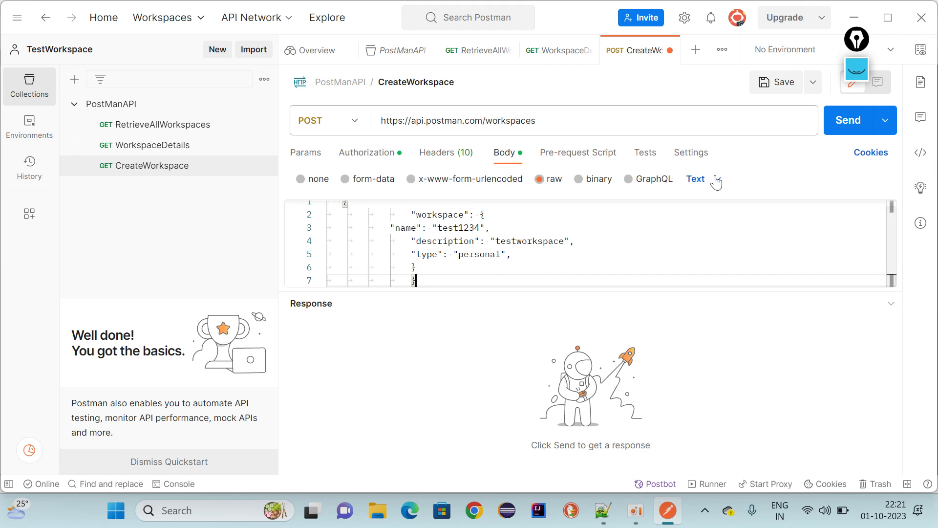
left_click(717, 179)
left_click(729, 252)
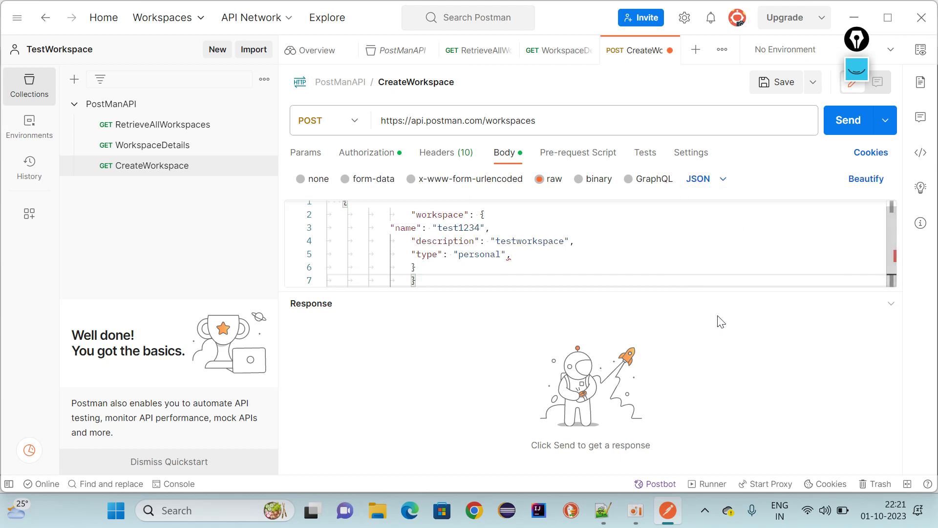
key("ctrl+s")
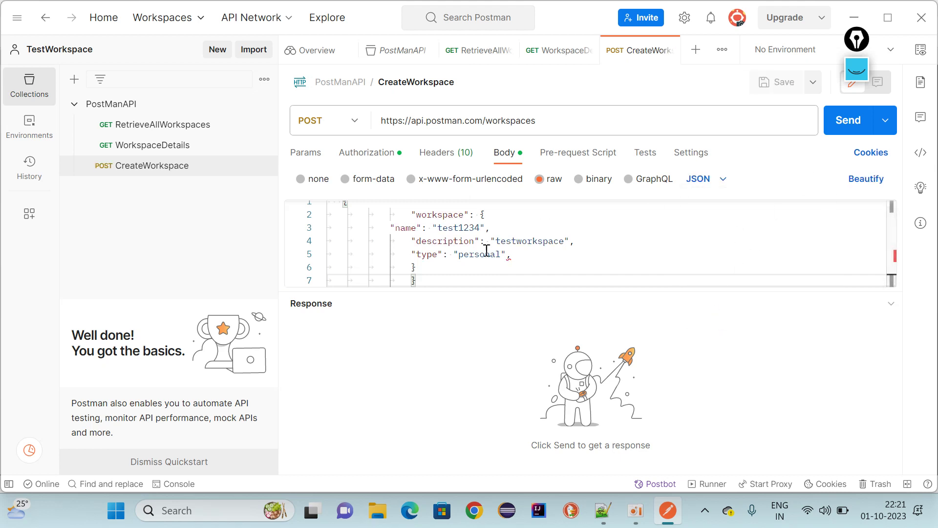
Set the payload's description to testworkspace123 and remove the comma after the "personal" type, saving and sending the CreateWorkspace request
left_click(564, 245)
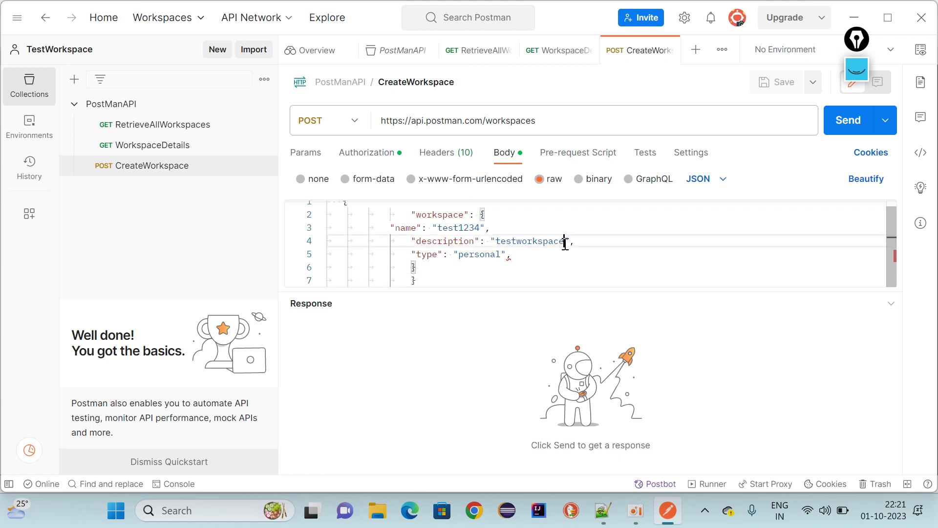
type("123")
key("Down")
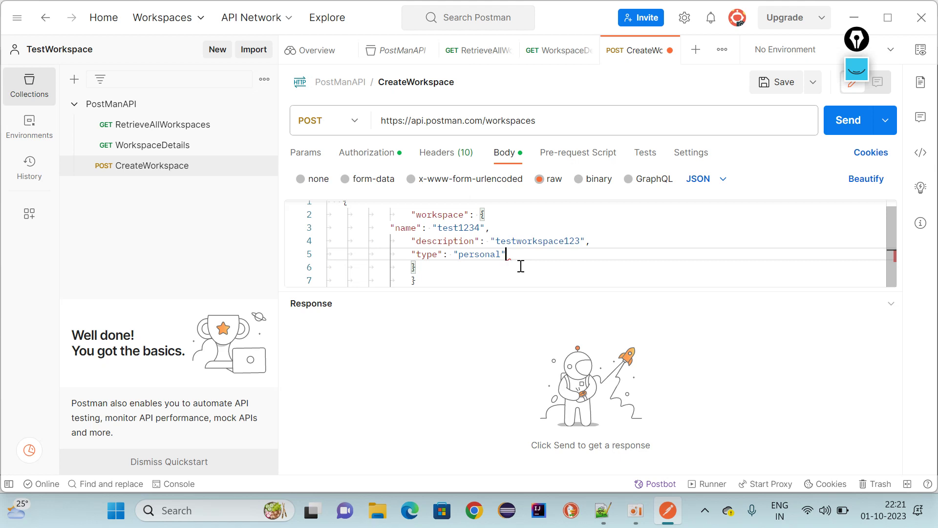
key("ctrl+s")
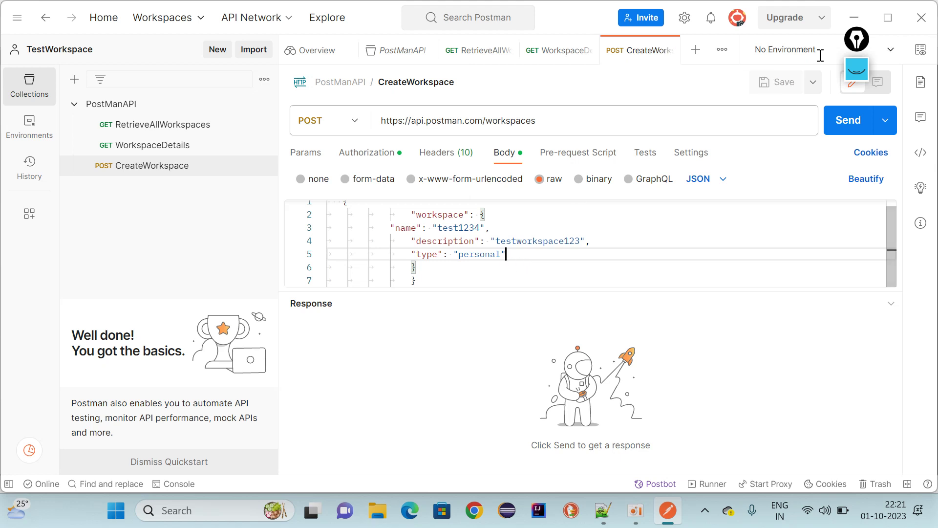
left_click(849, 125)
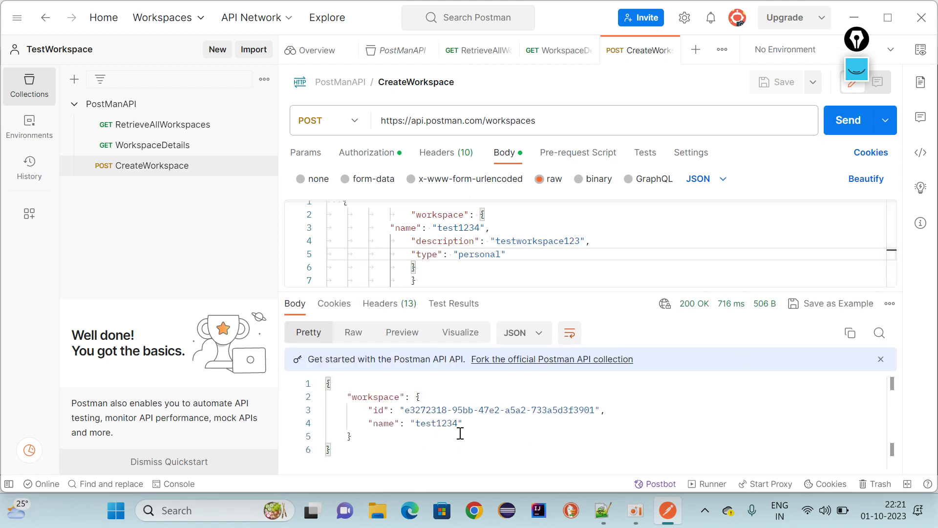
Resend the RetrieveAllWorkspaces request and check its JSON response for the test1234 workspace, comparing with the CreateWorkspace request
left_click(193, 132)
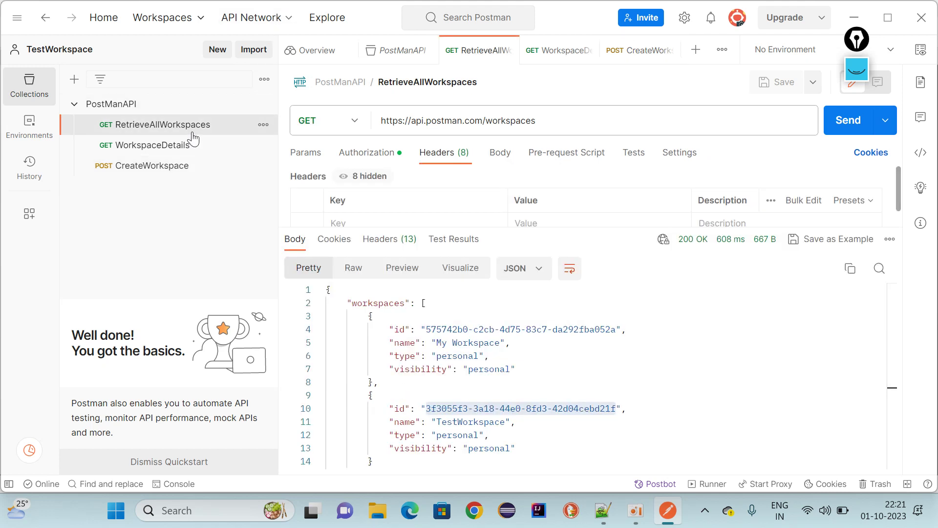
left_click(843, 127)
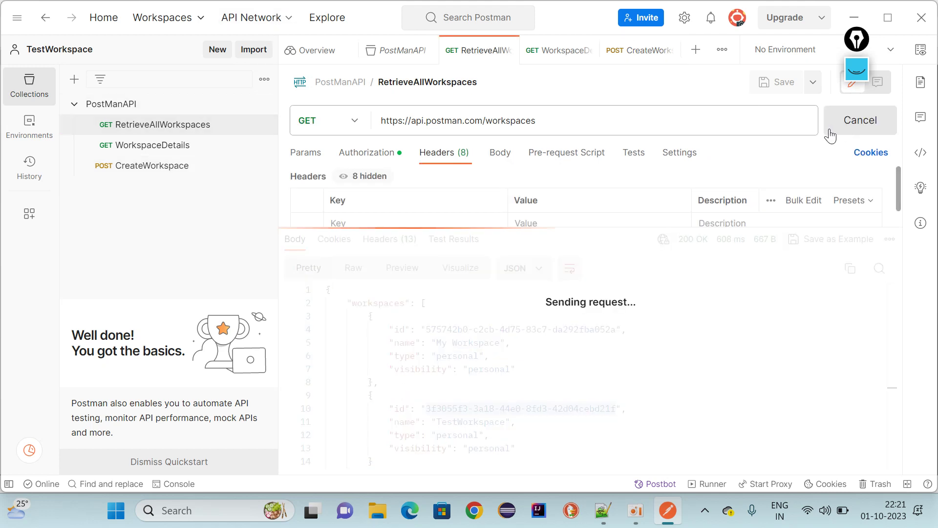
left_click_drag(589, 227, 597, 163)
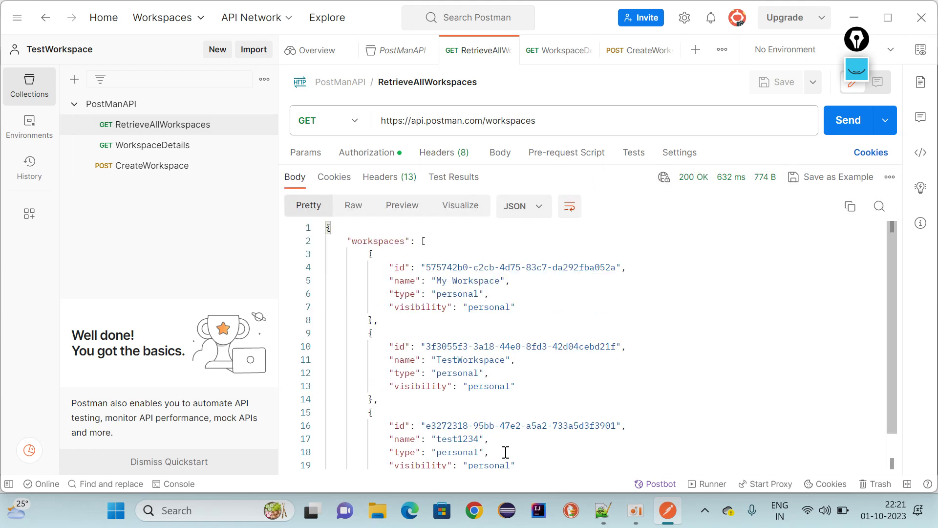
left_click_drag(480, 438, 428, 433)
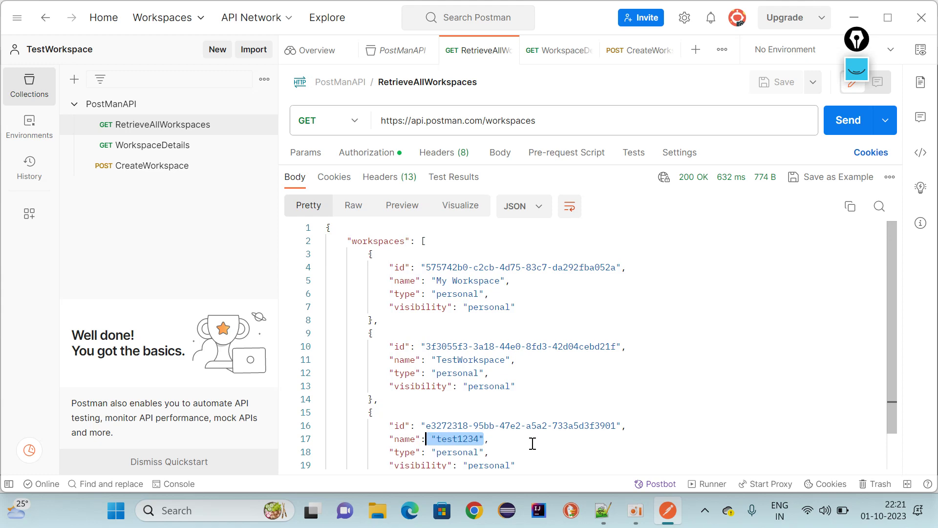
left_click(184, 175)
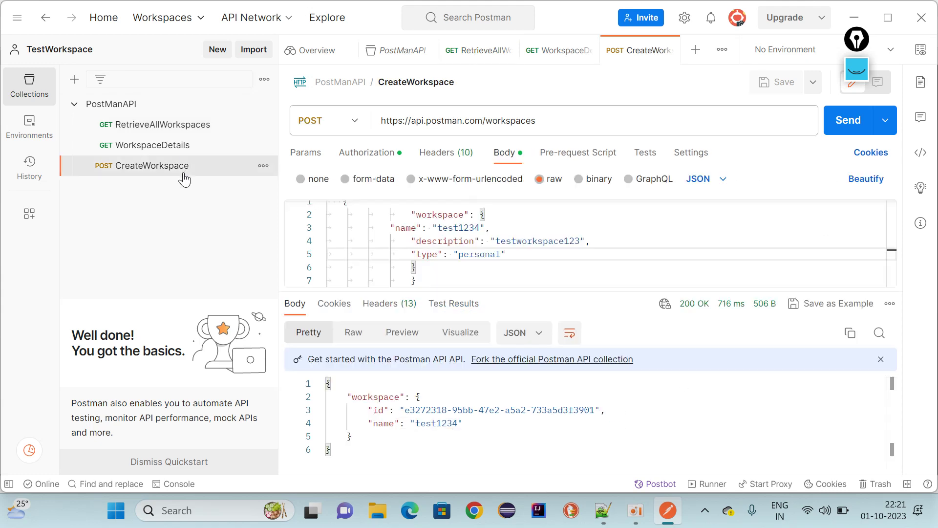
left_click(183, 128)
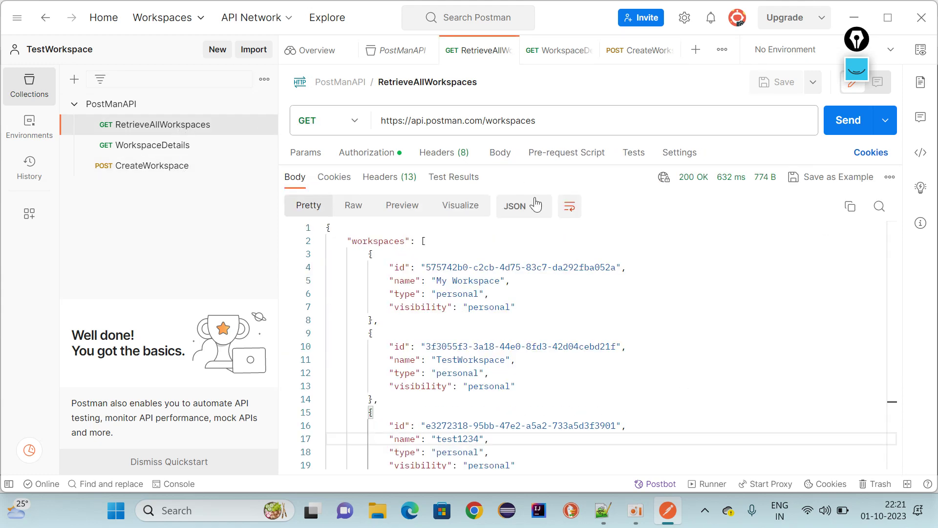
left_click_drag(623, 165, 631, 213)
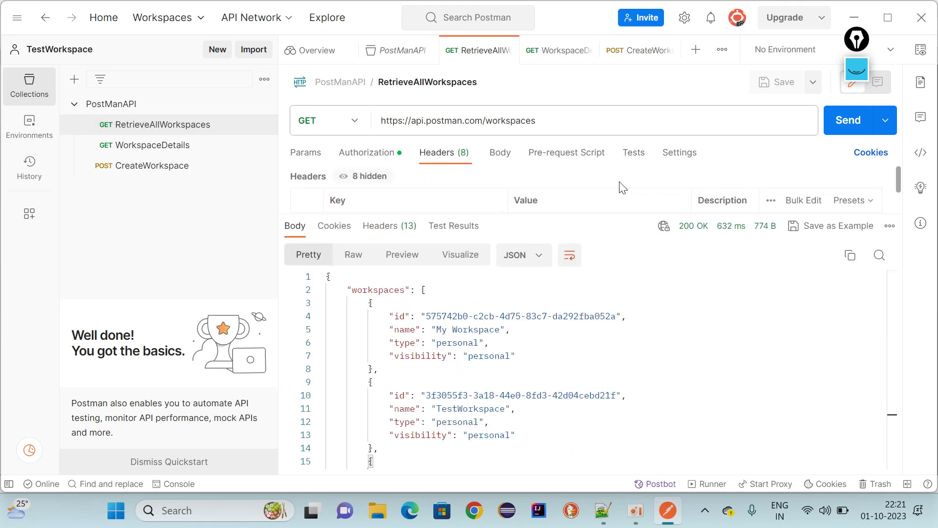
Switch to Notepad++ to review the base URI, endpoints, headers, payload and API key notes in Postman-API.txt, returning to Postman
left_click(611, 521)
left_click_drag(136, 342, 22, 76)
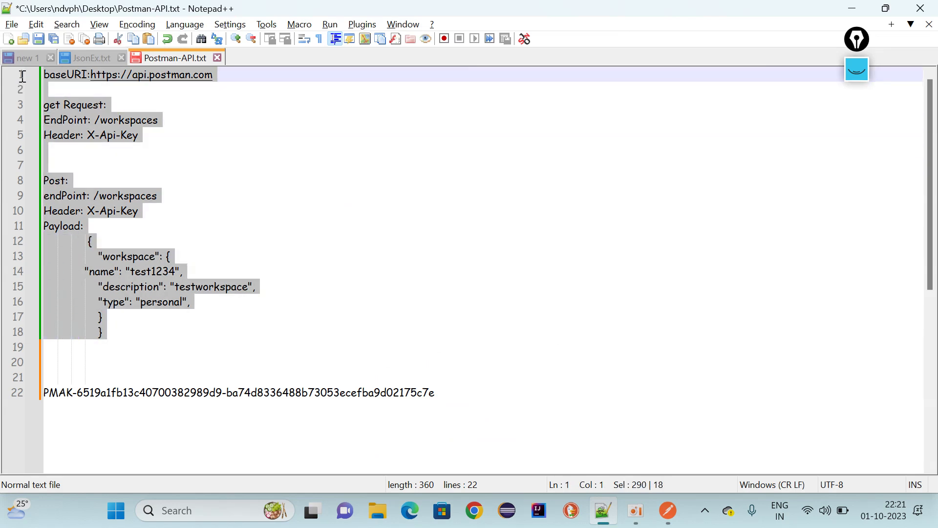
left_click(244, 165)
left_click_drag(449, 402, 45, 394)
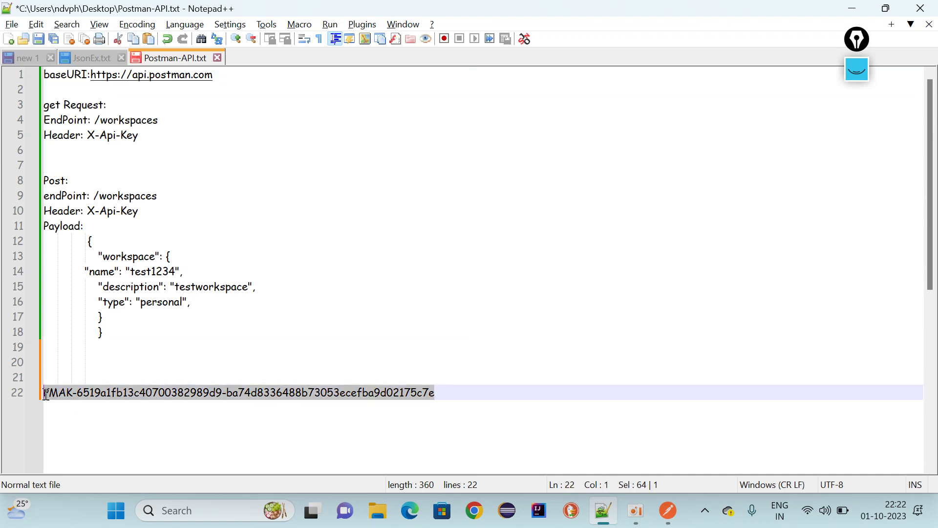
left_click_drag(124, 331, 32, 73)
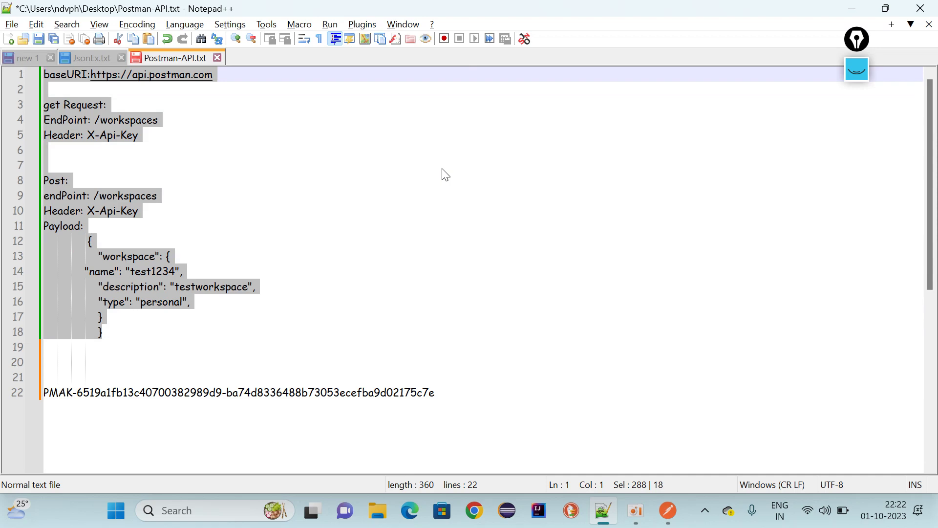
key("alt+Tab")
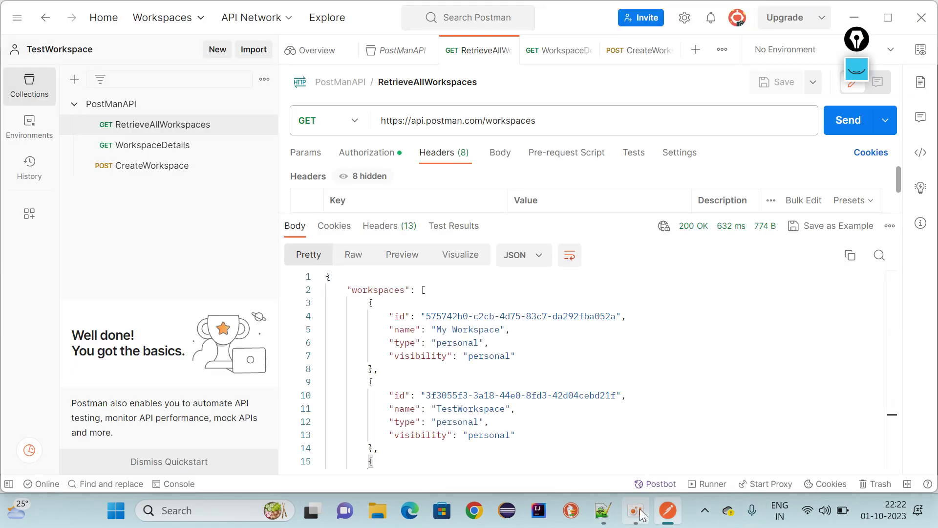